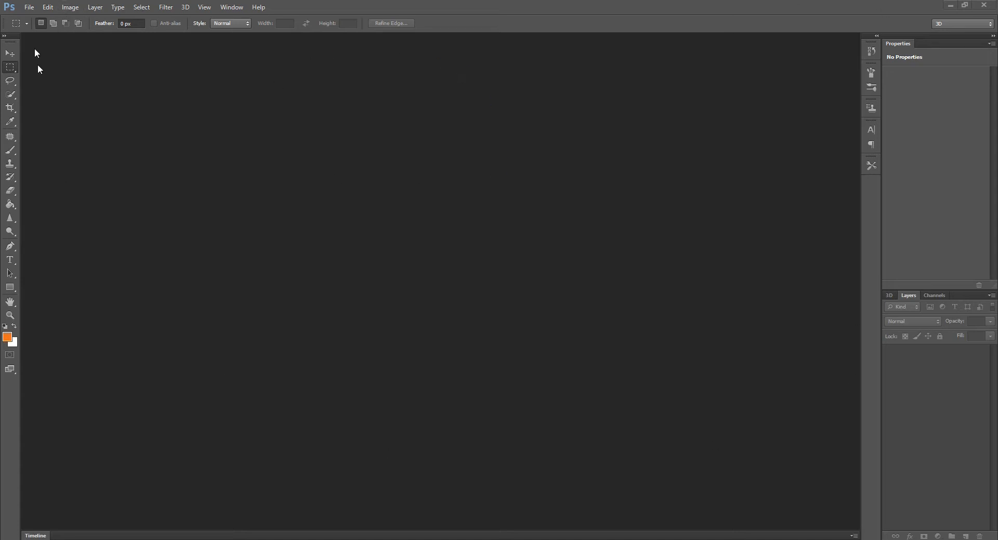
Start a new document using the International Paper preset at A4 size
click(29, 7)
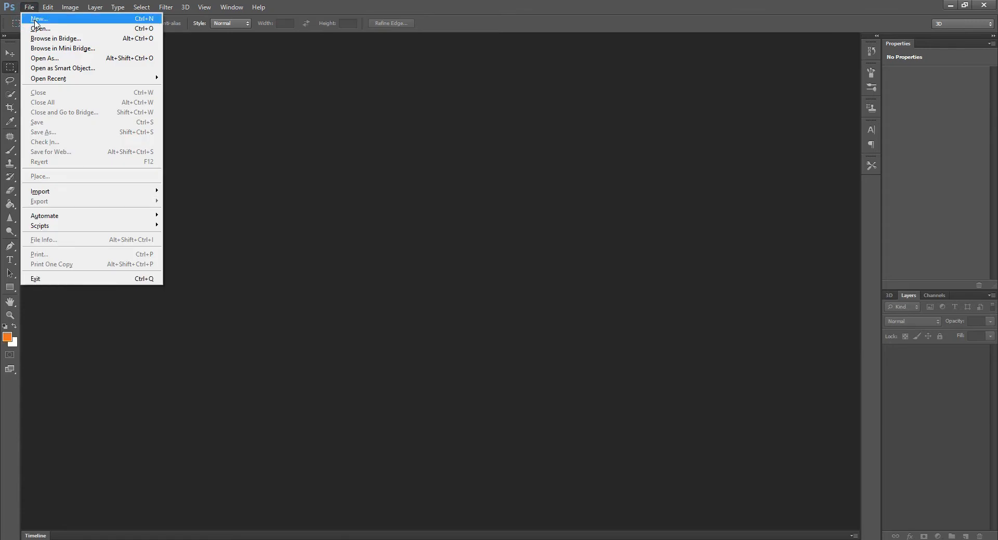
click(95, 20)
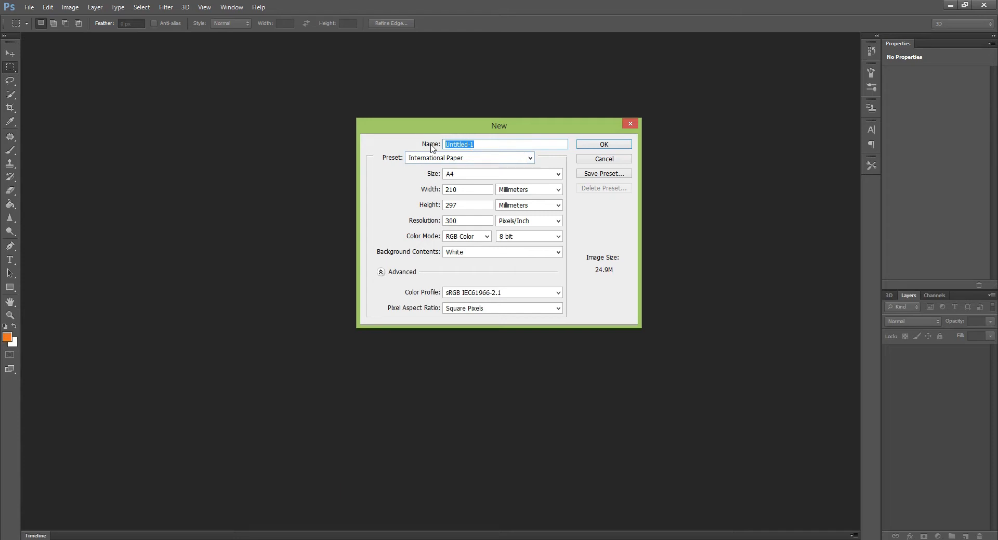
click(485, 143)
click(466, 158)
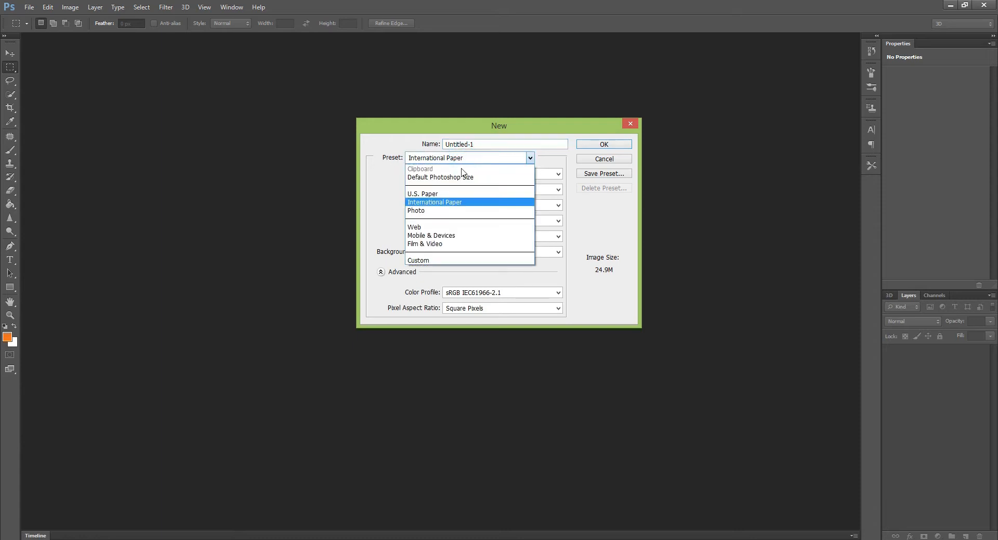
click(455, 208)
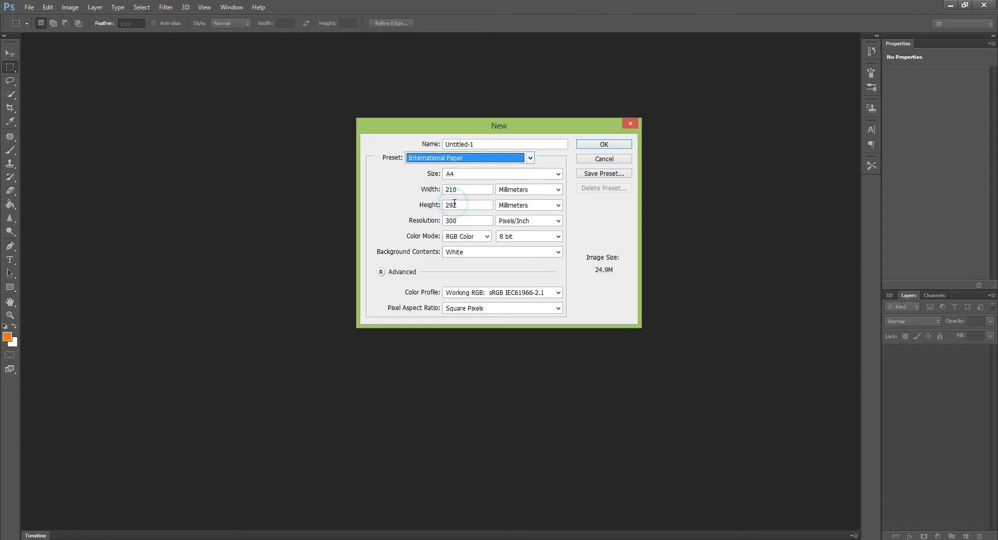
click(474, 175)
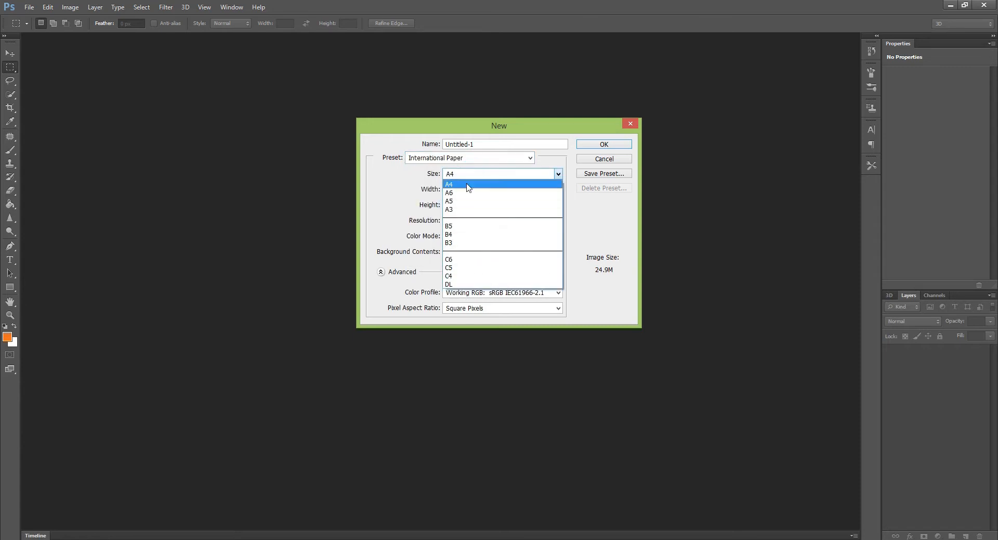
click(467, 175)
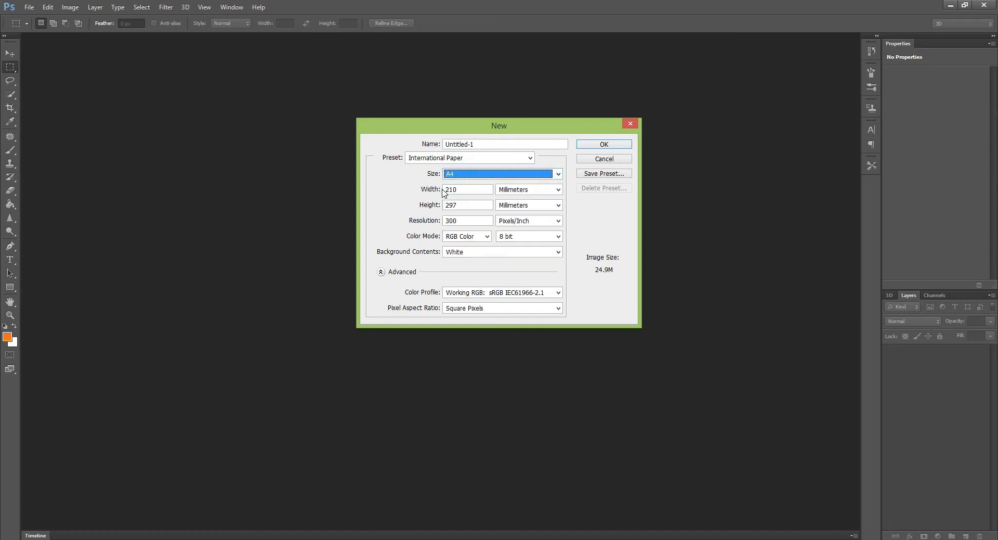
Create the document with dimensions in inches, CMYK Color mode and White background contents
click(544, 193)
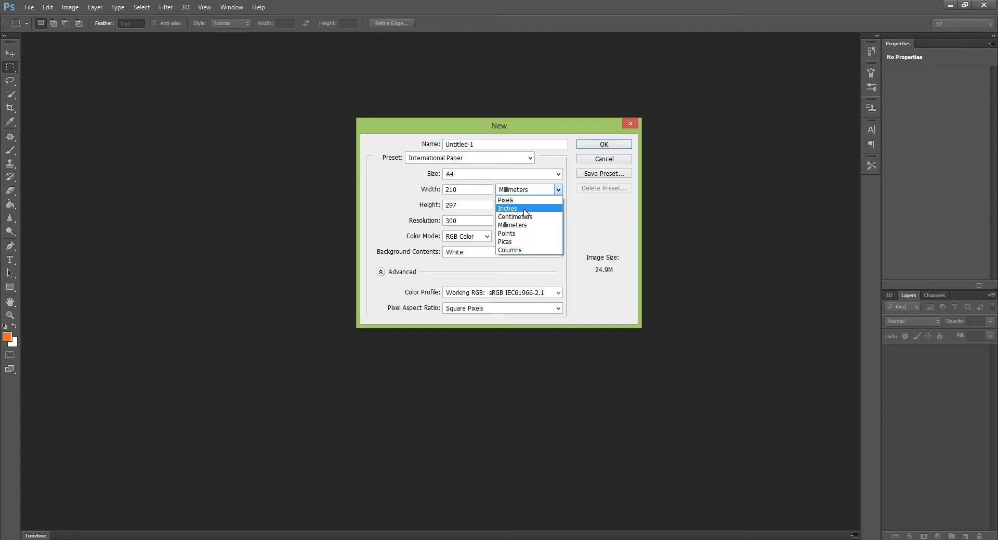
click(525, 208)
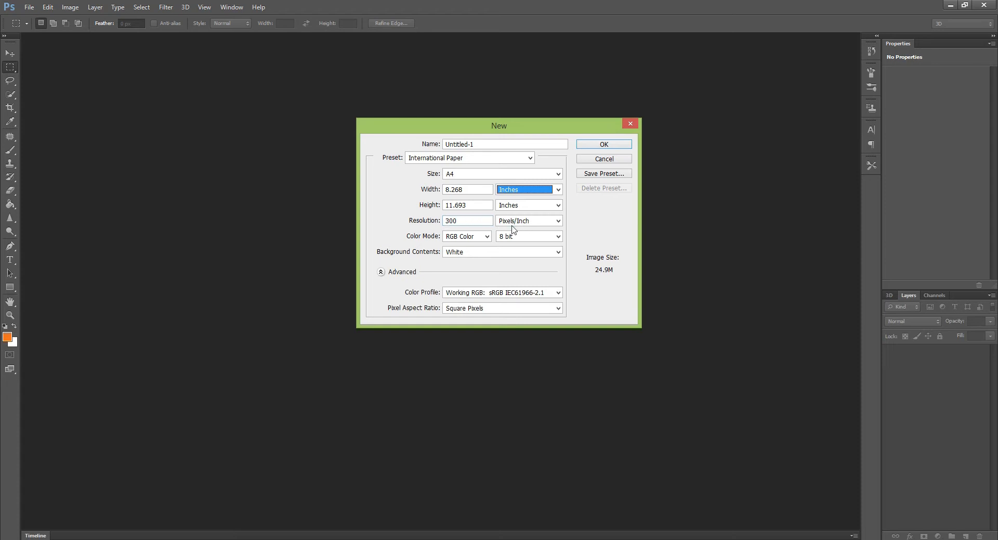
click(487, 237)
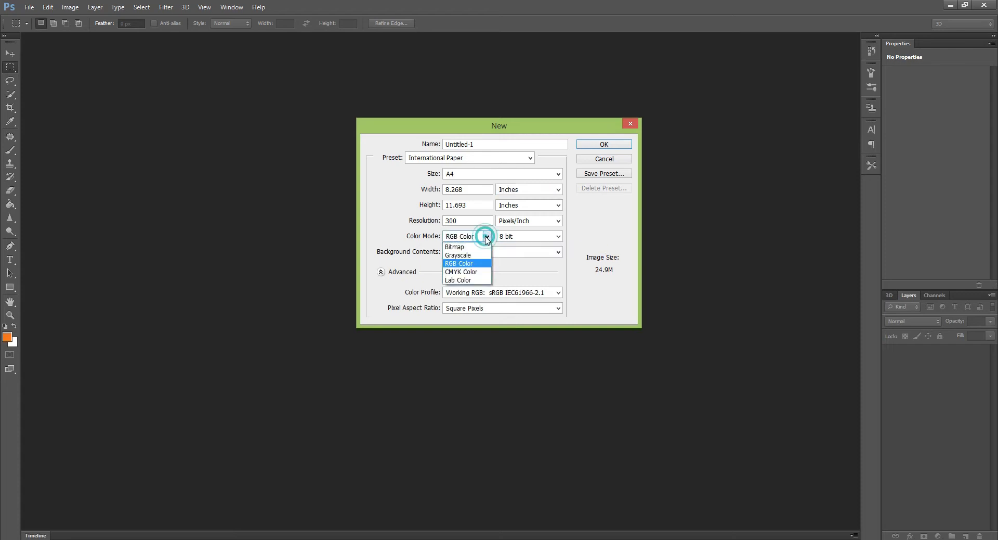
click(477, 275)
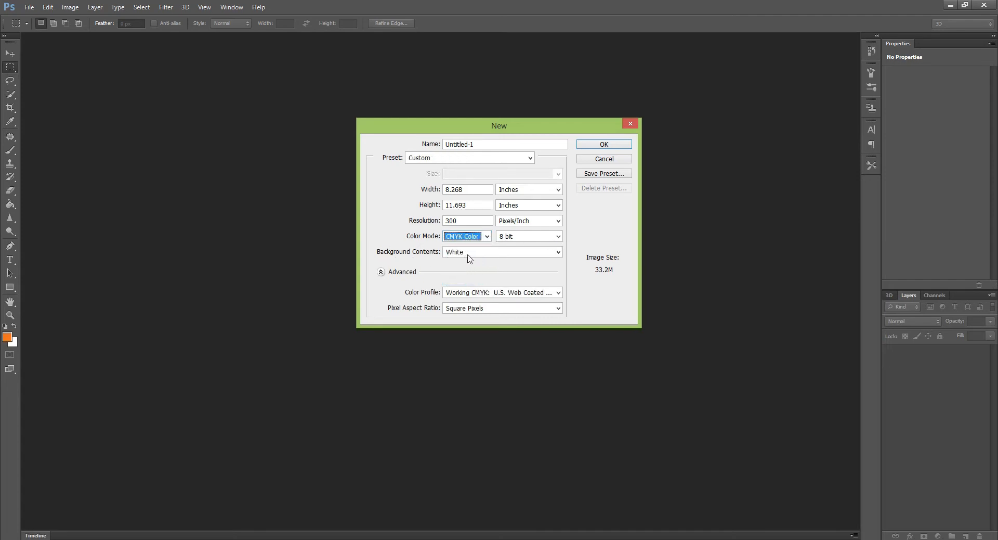
click(504, 253)
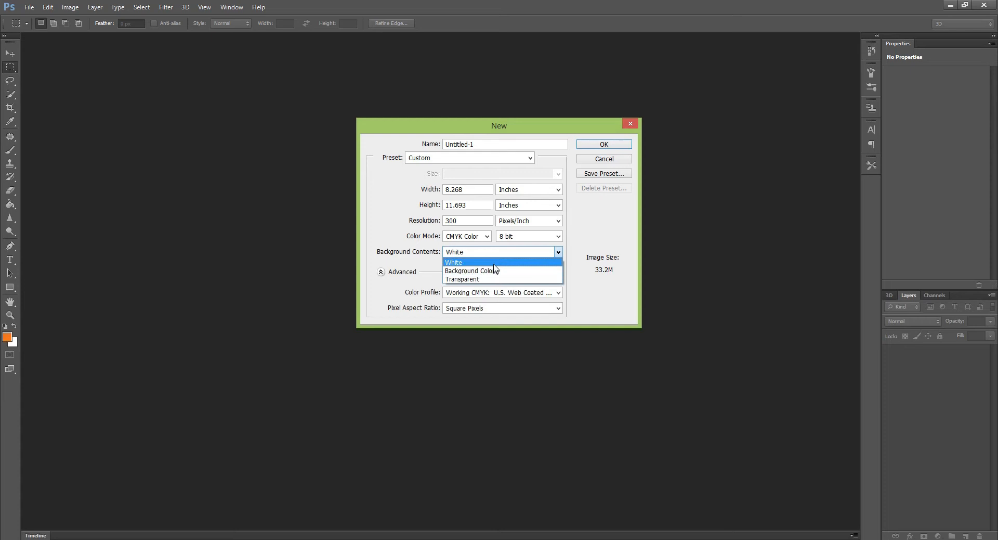
click(494, 263)
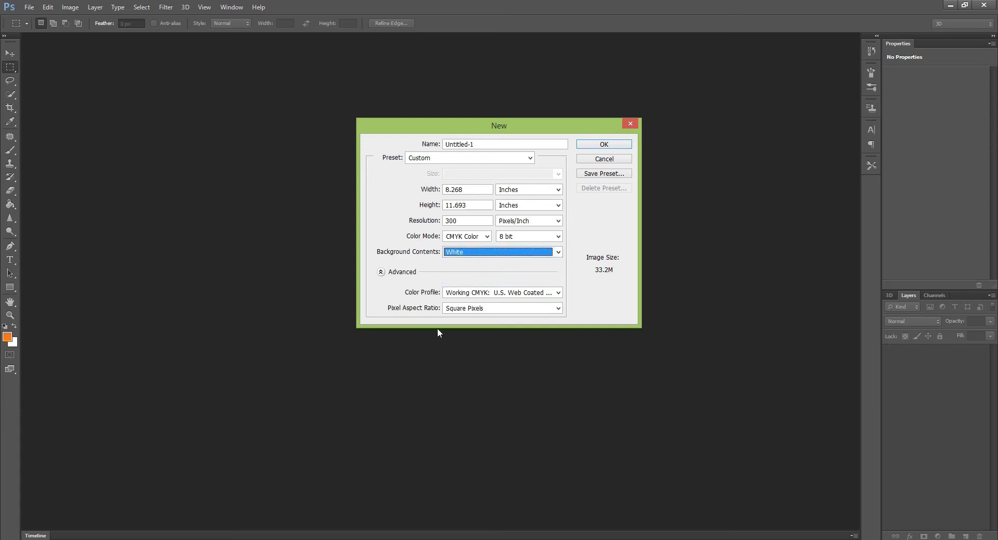
click(611, 145)
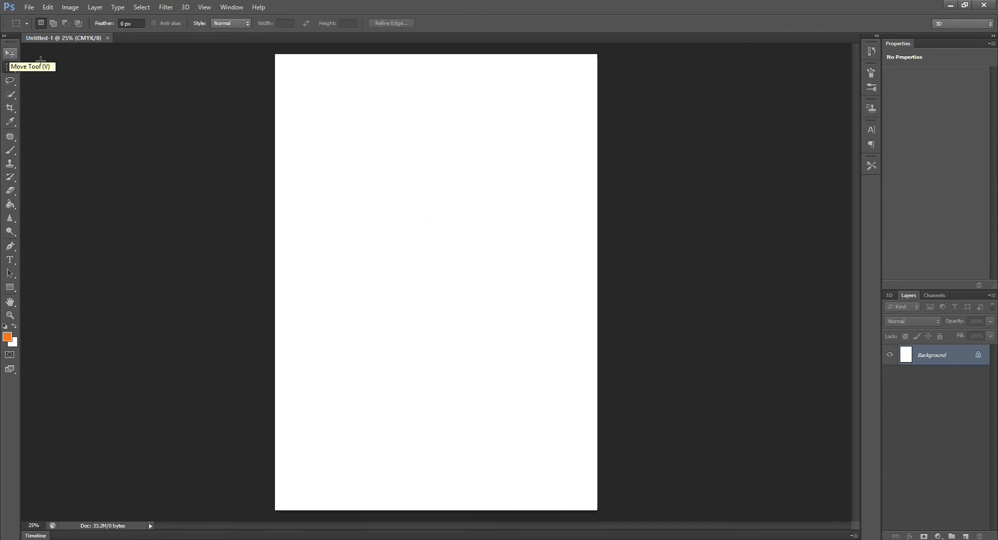
Convert the locked Background into an editable layer named Layer 0
double_click(945, 358)
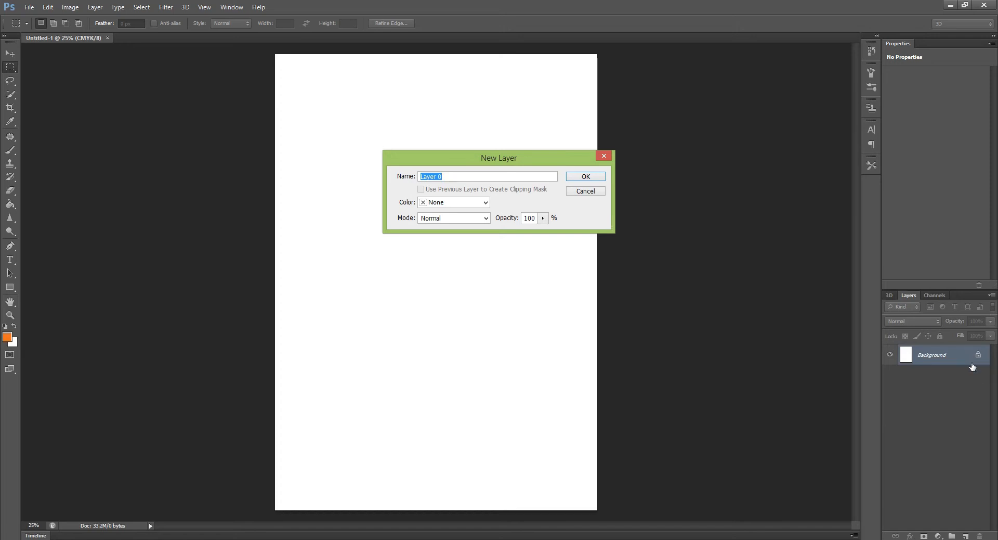
click(595, 179)
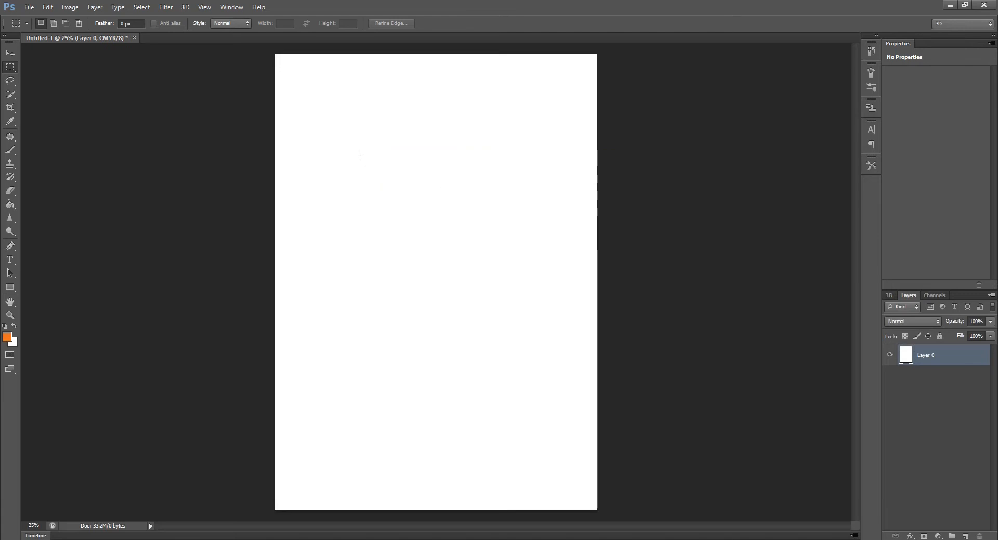
Move Layer 0 diagonally off the canvas corner with the Move tool and return it to its original place
click(9, 54)
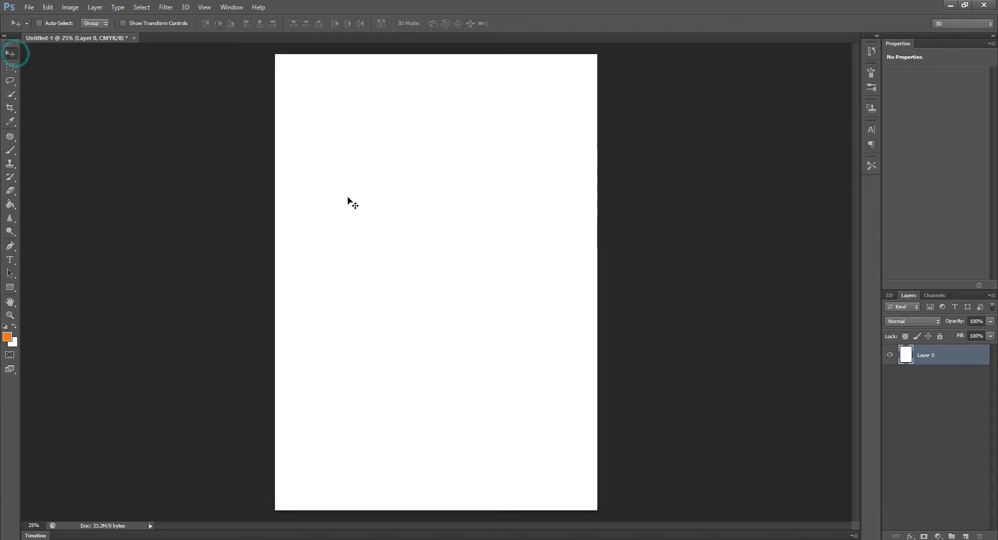
drag(340, 185, 382, 228)
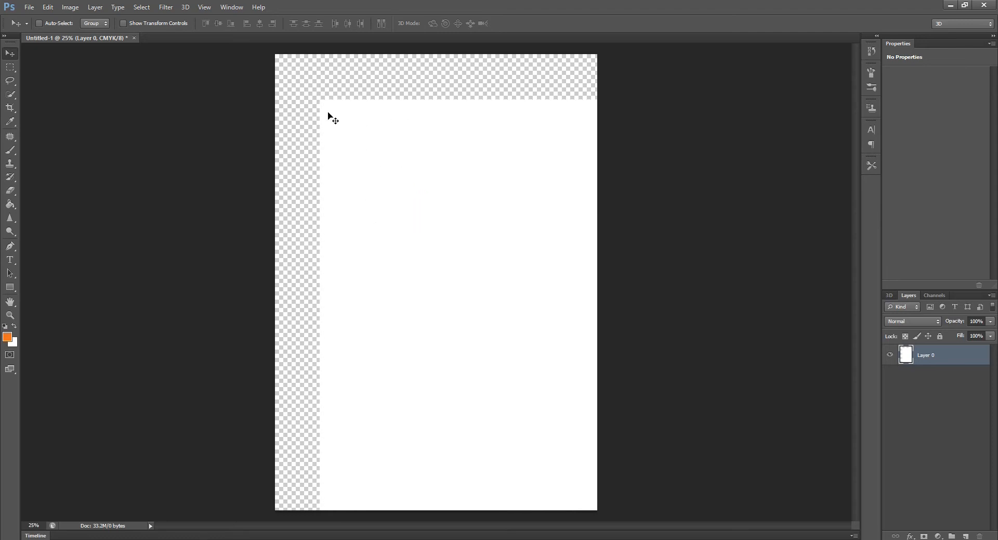
click(359, 180)
drag(344, 165, 314, 140)
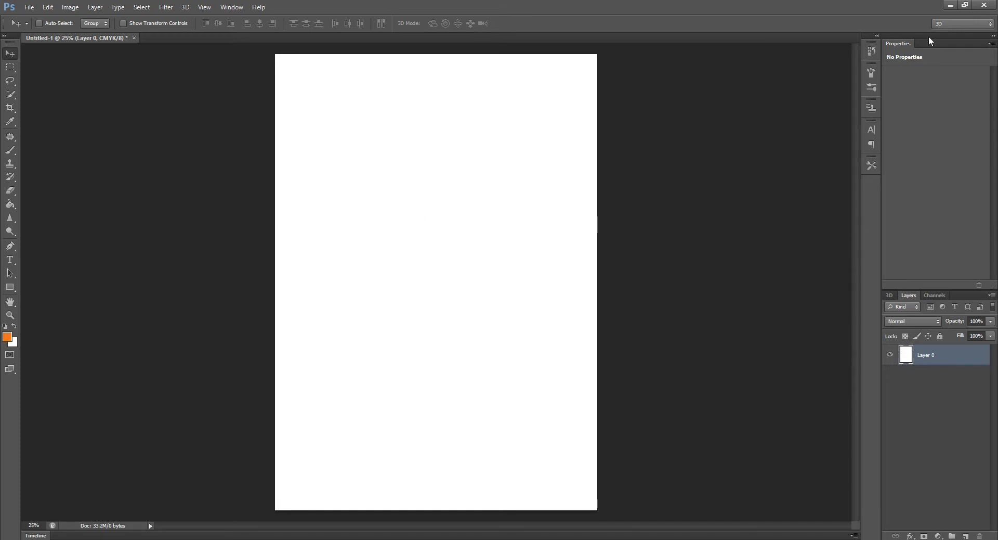
Place the potted orange tree image from the photoshop tp folder into the document at its default size
click(965, 6)
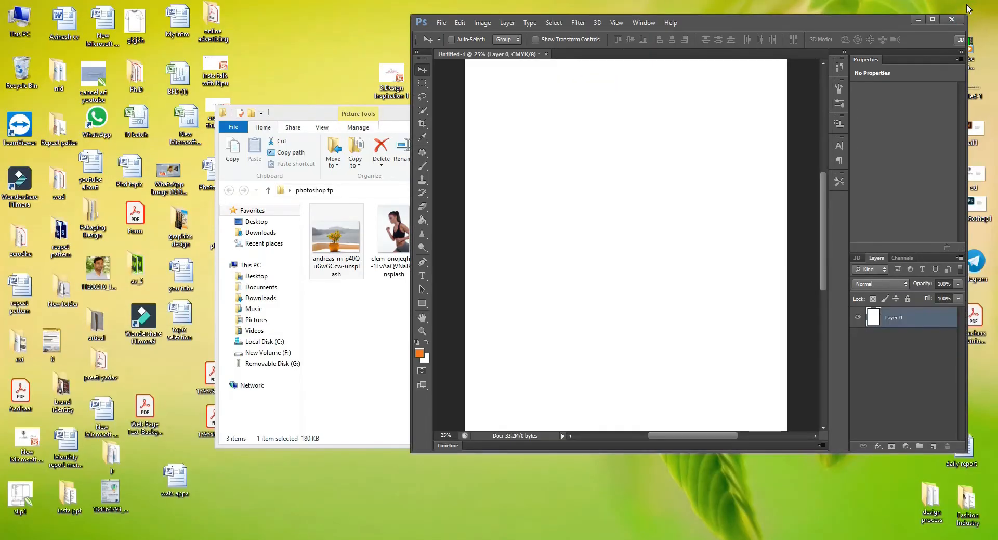
drag(314, 117, 124, 100)
drag(135, 228, 602, 201)
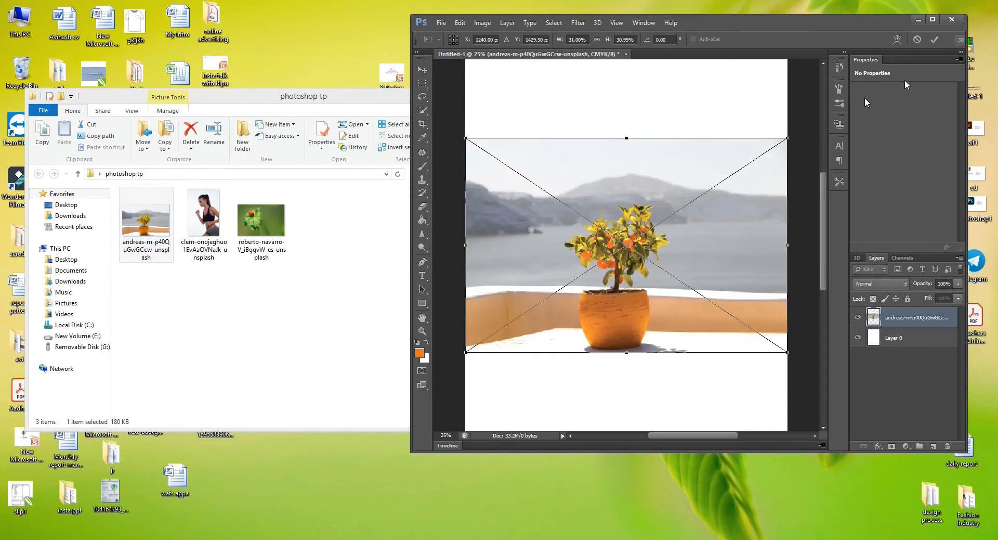
click(932, 20)
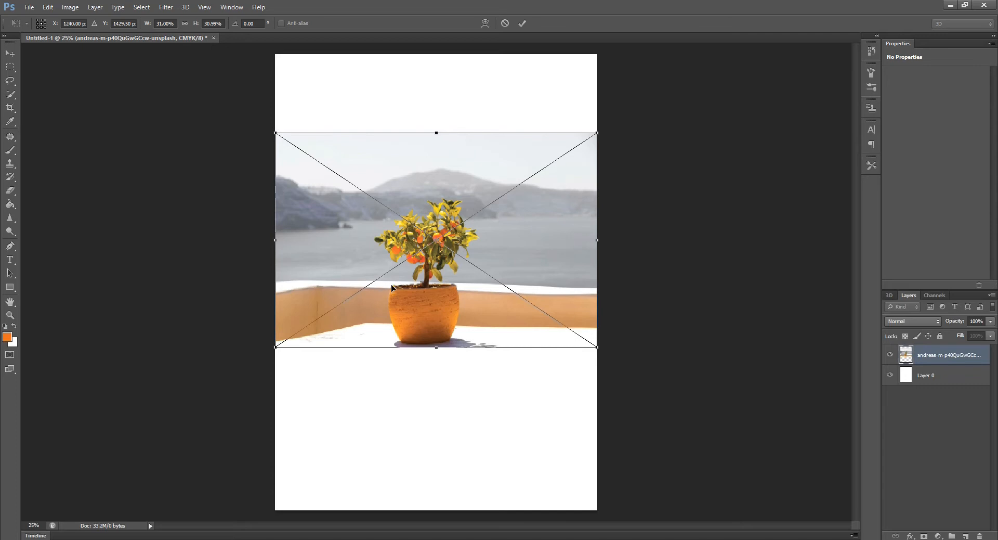
key(Return)
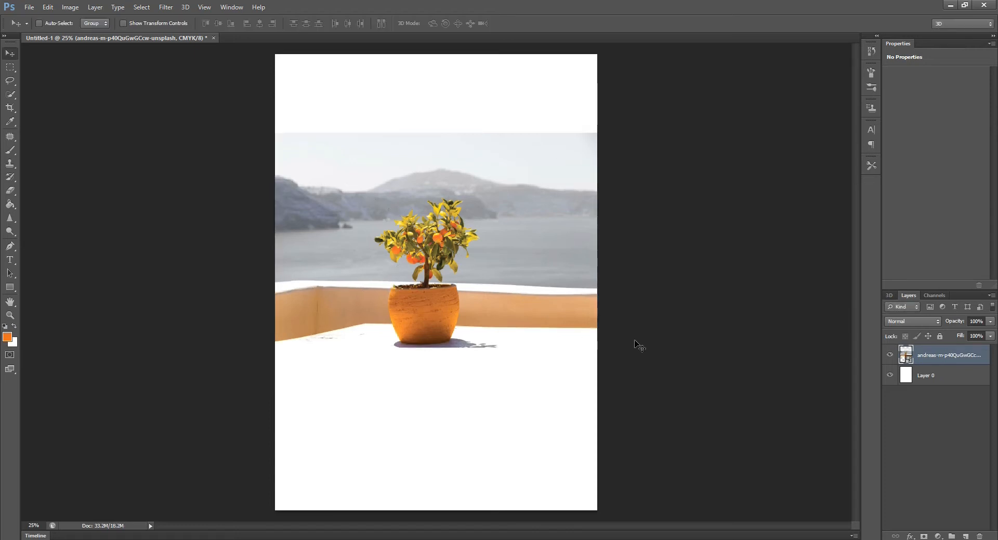
Rename the placed image layer as small tree and move the image down to the canvas's bottom edge
double_click(936, 356)
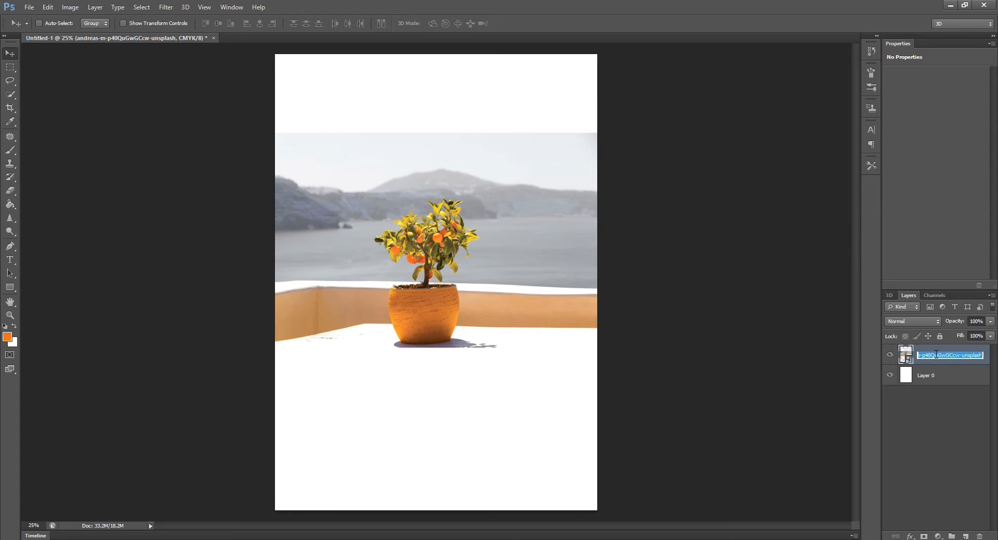
text(tree)
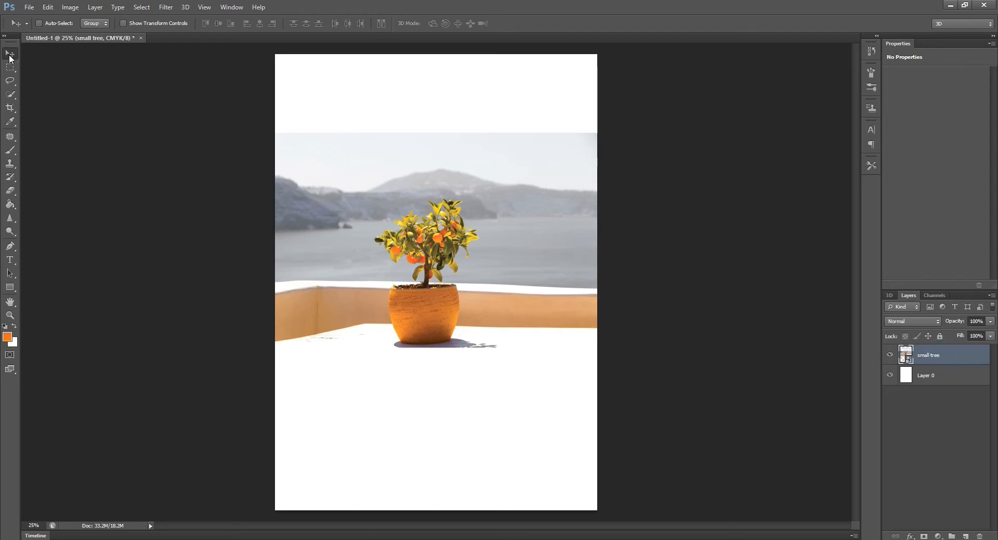
drag(354, 252, 412, 408)
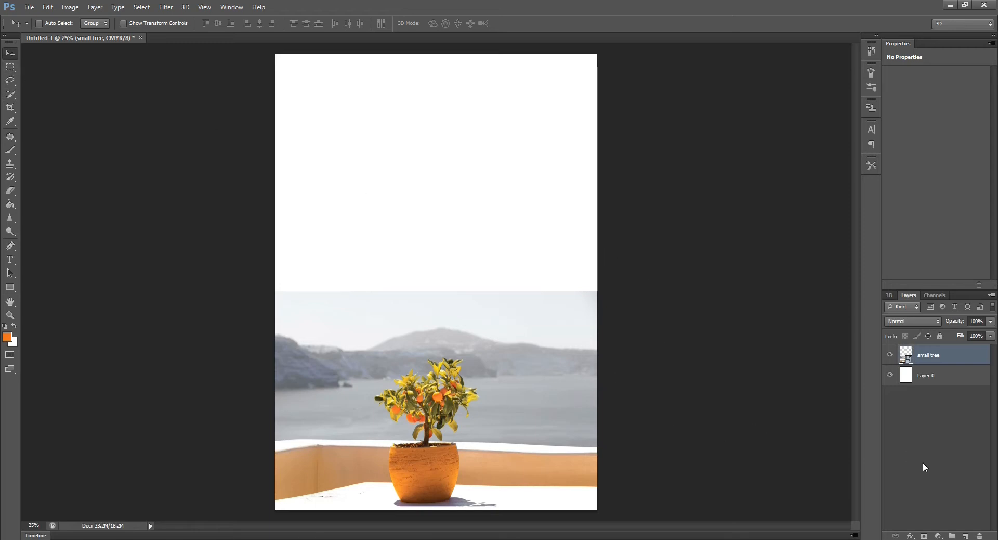
Add a new layer above small tree and name it geomery
click(966, 535)
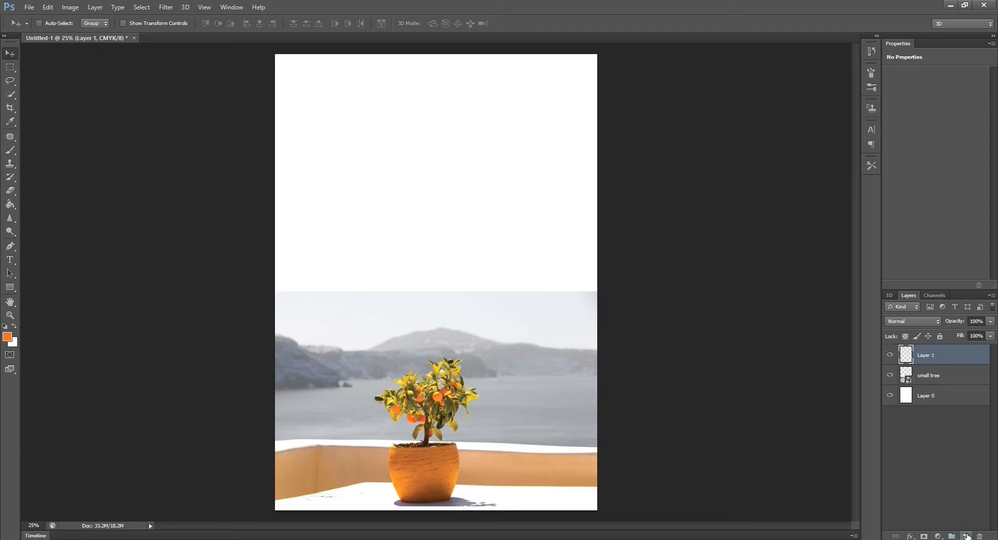
double_click(928, 355)
text(geomery)
key(Return)
Make a rectangular marquee selection in the upper-left white area of the canvas on the geomery layer
click(11, 68)
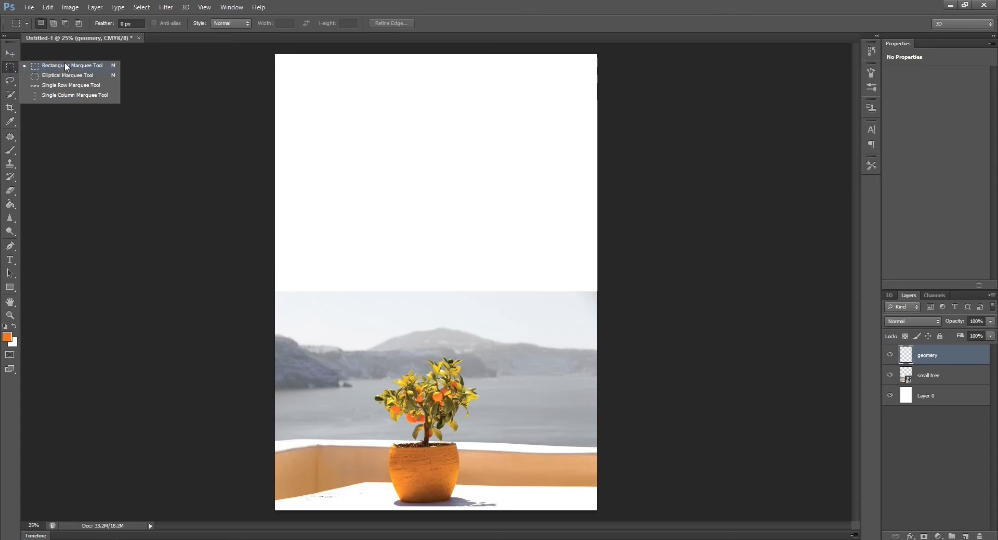
click(66, 66)
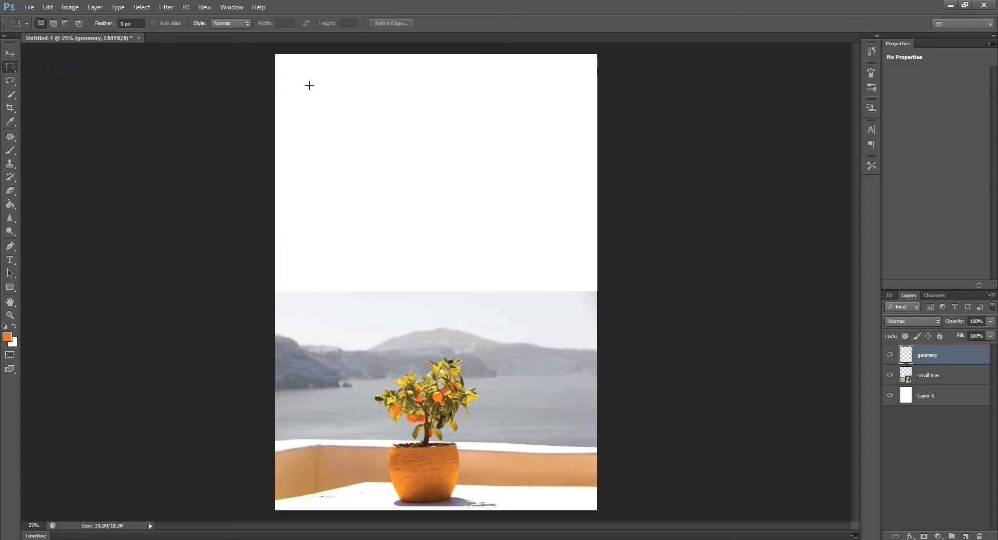
drag(301, 80, 405, 195)
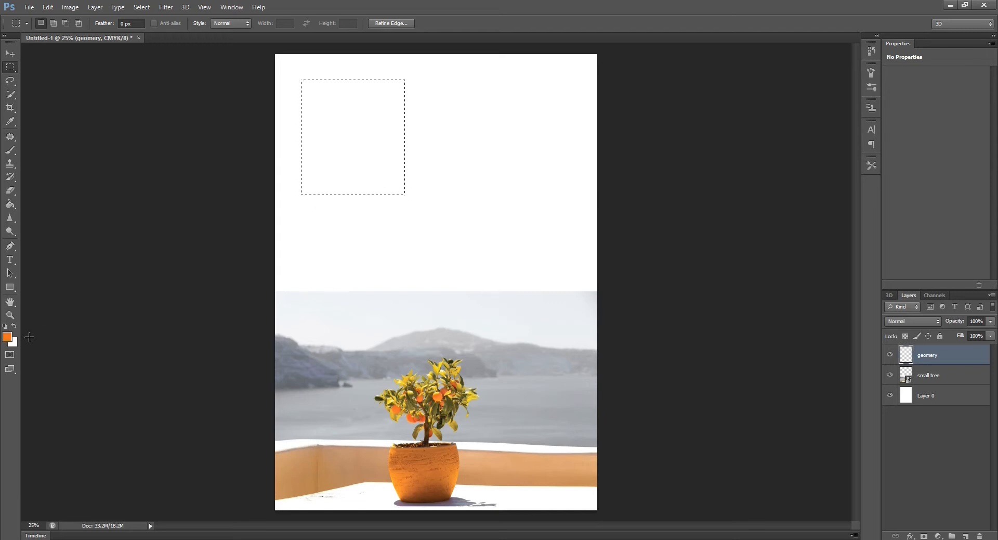
Set the foreground color to blue-violet #654bd6 and return to the Rectangular Marquee tool
click(8, 337)
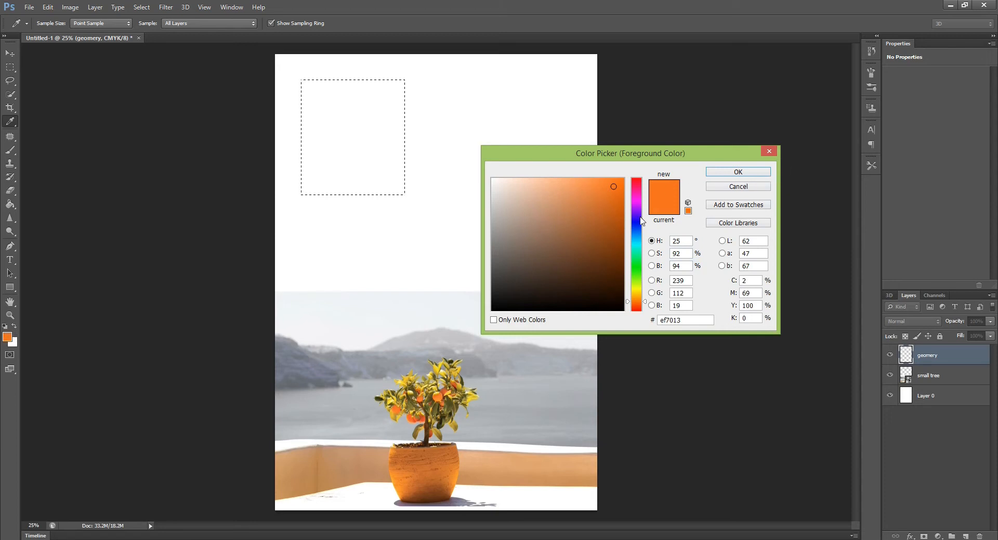
click(769, 152)
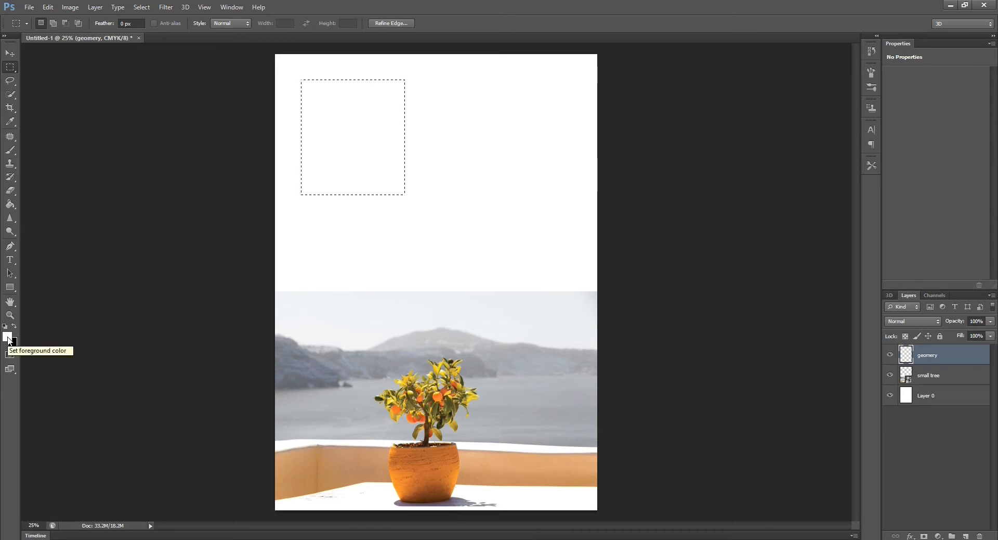
click(8, 338)
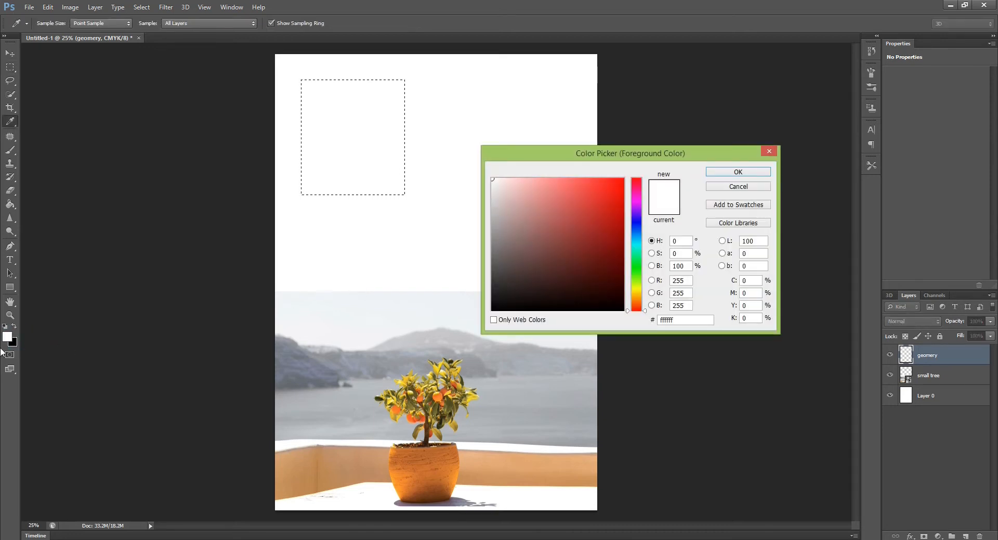
click(594, 204)
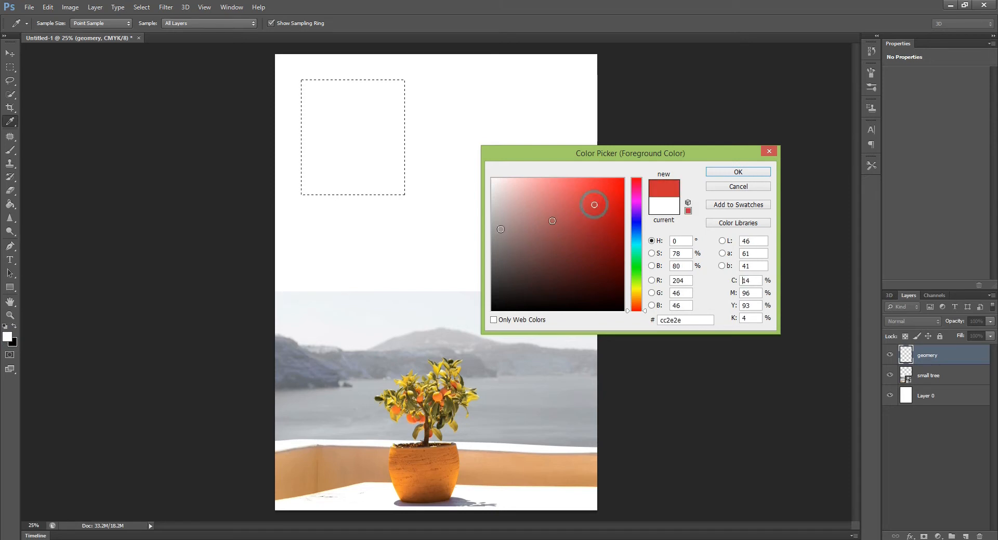
click(639, 218)
click(577, 200)
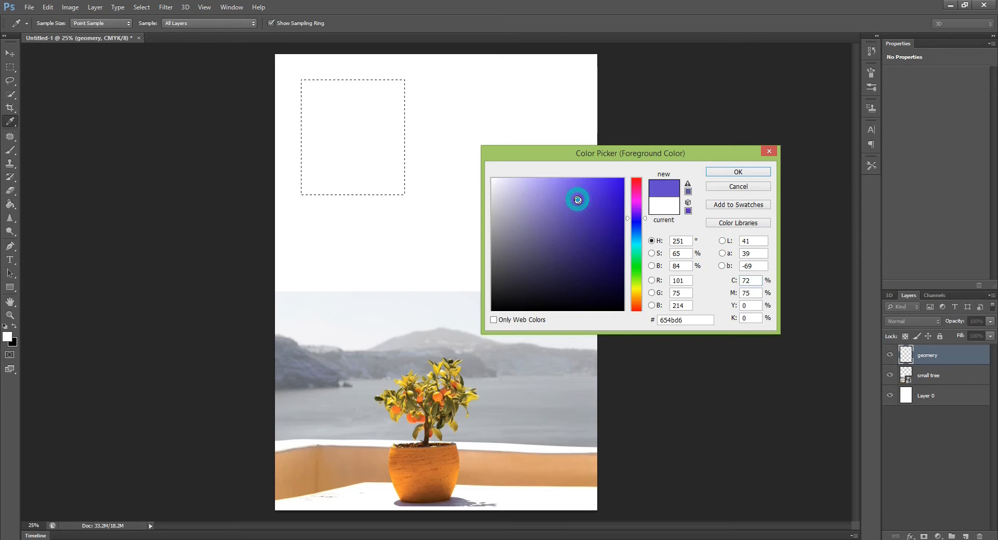
click(734, 172)
key(m)
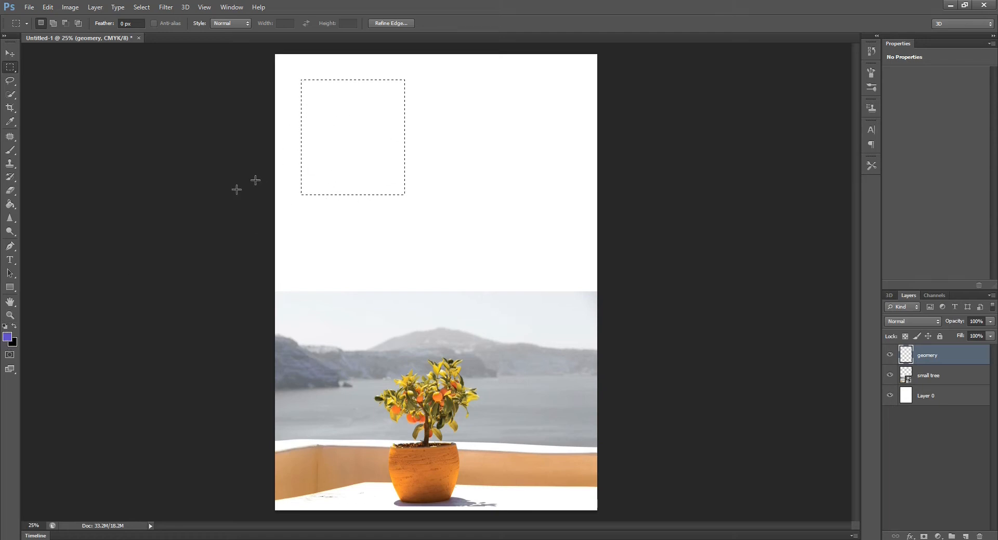
Fill the rectangular selection on the geomery layer with the blue-violet foreground color using the Paint Bucket
click(12, 208)
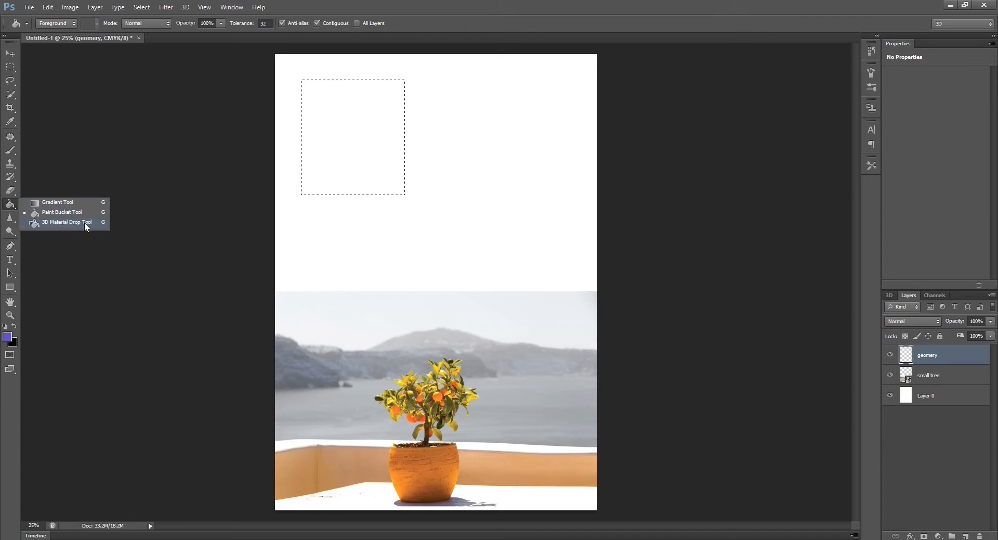
click(64, 212)
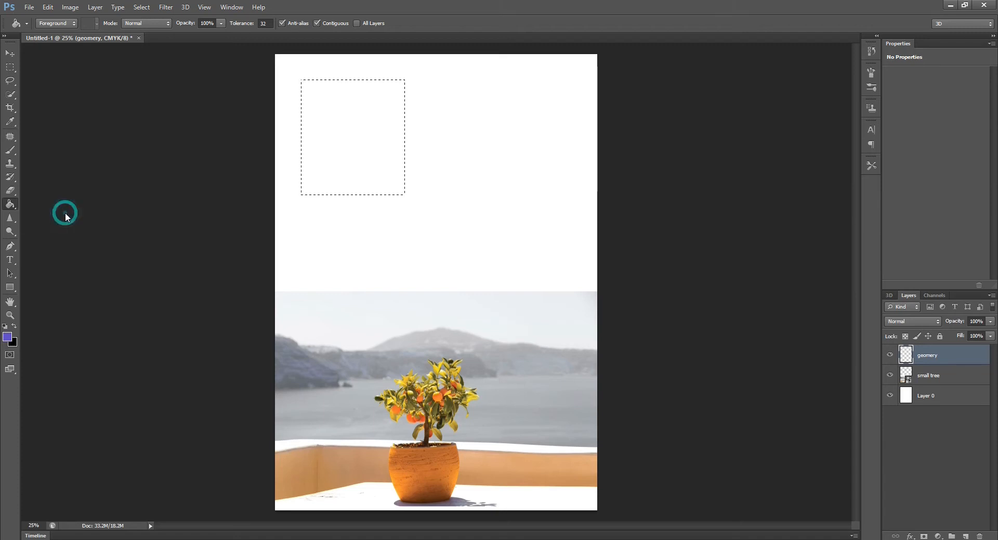
click(336, 136)
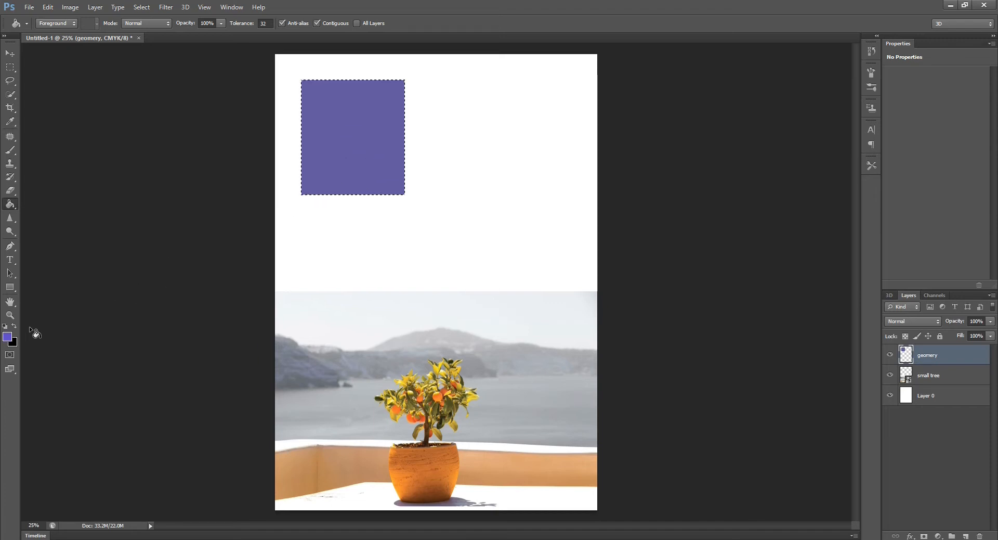
Set the foreground color to dark violet #4f418b and refill the selected rectangle with the Paint Bucket
click(7, 337)
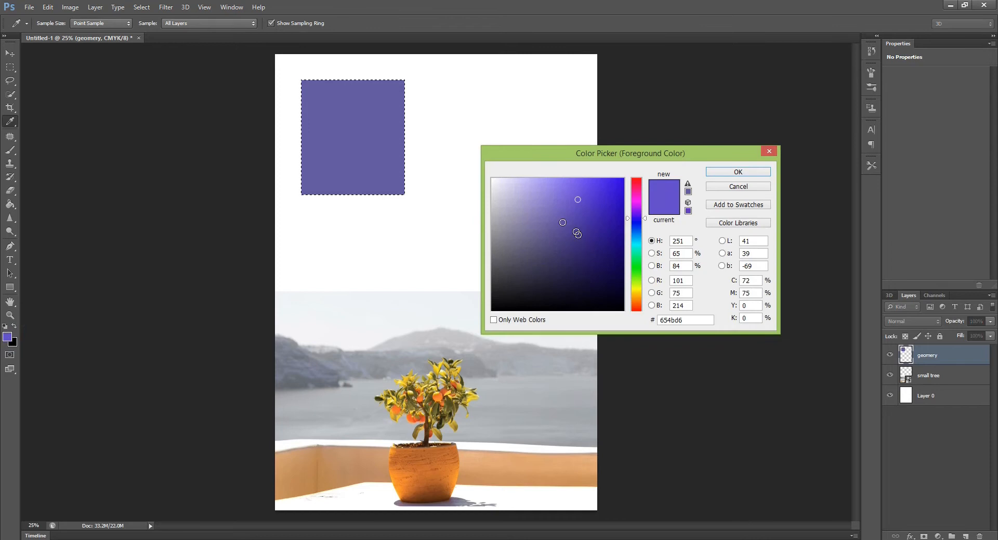
click(561, 238)
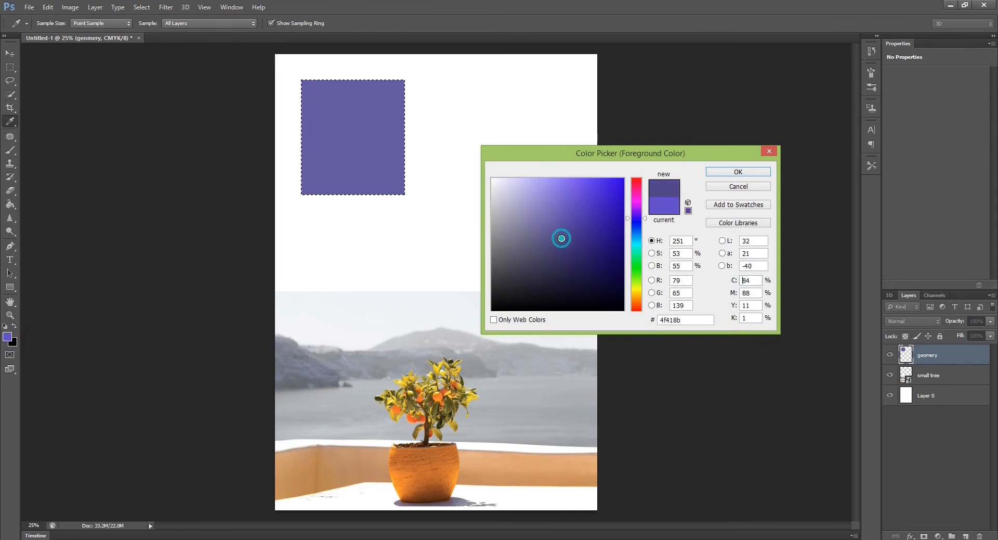
click(735, 173)
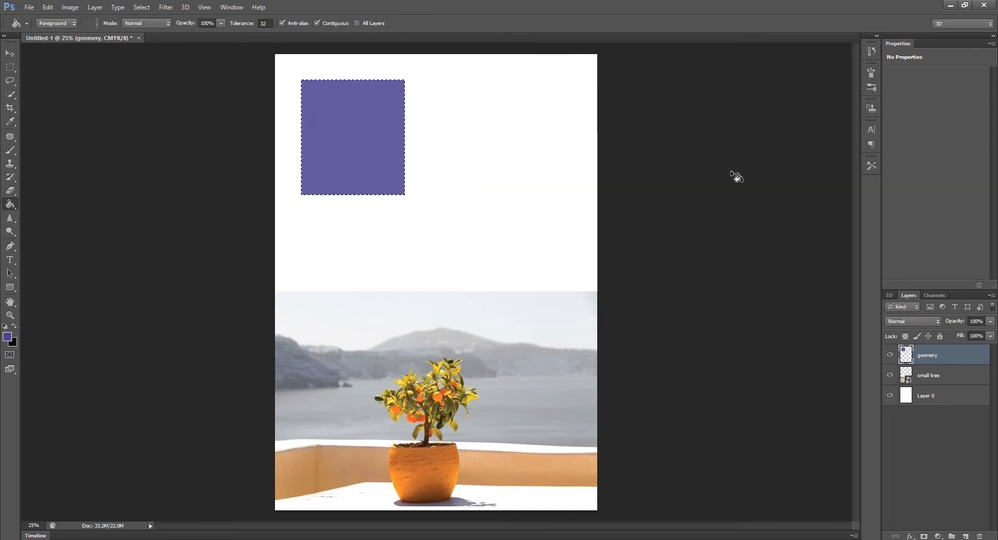
click(18, 202)
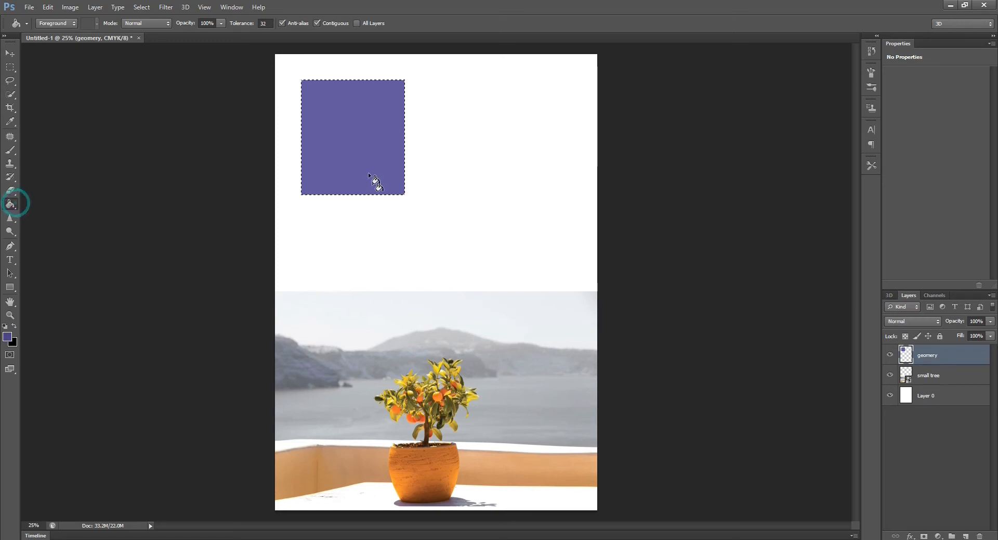
click(351, 142)
click(370, 166)
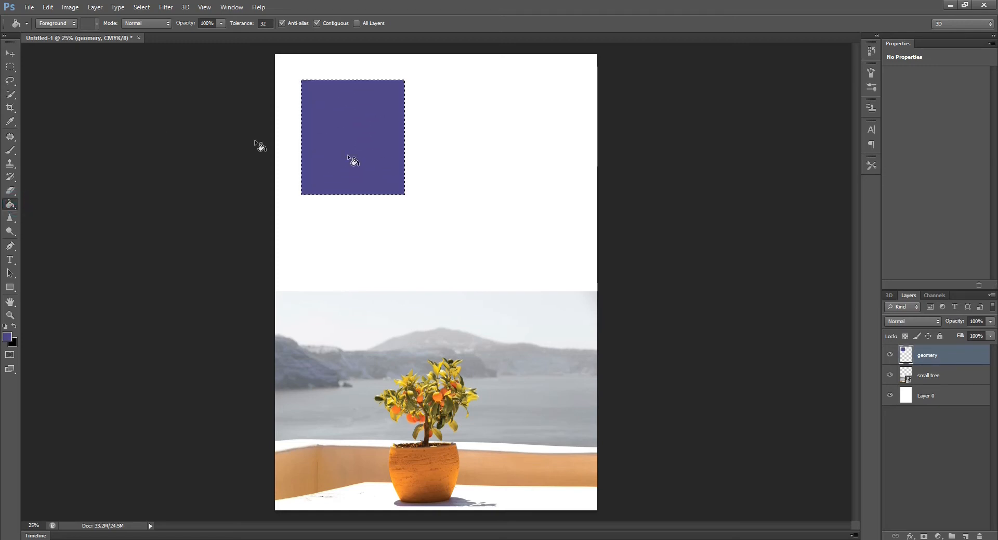
Make a tall elliptical marquee selection in the white area to the right of the violet rectangle
click(8, 67)
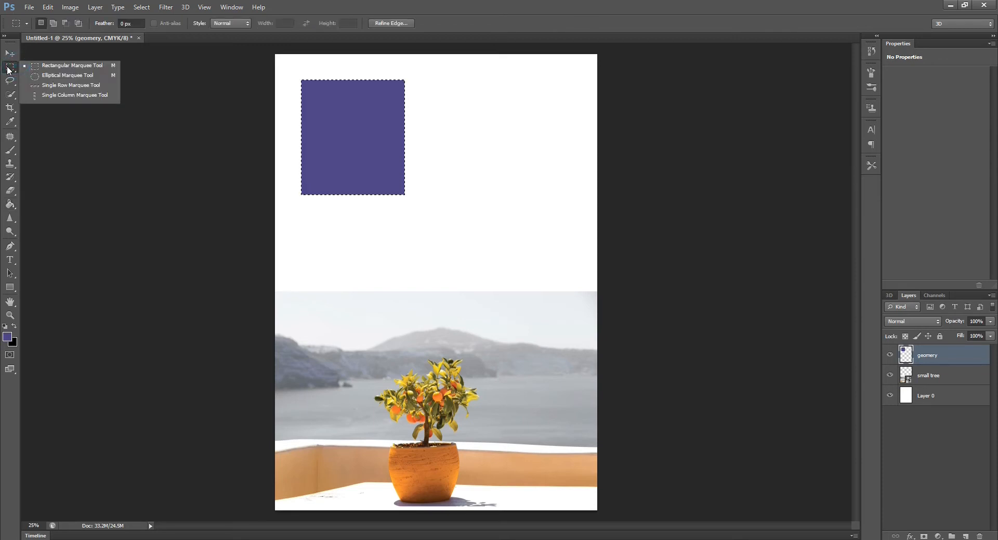
click(66, 76)
click(459, 116)
drag(463, 98, 569, 235)
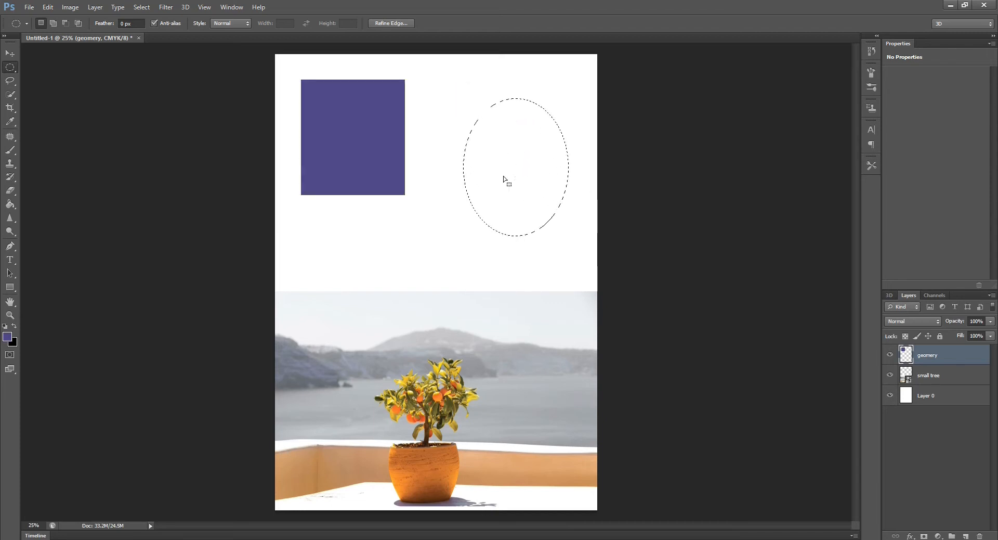
Set the foreground color to orange #e48026 and fill the elliptical selection with the Paint Bucket
click(7, 336)
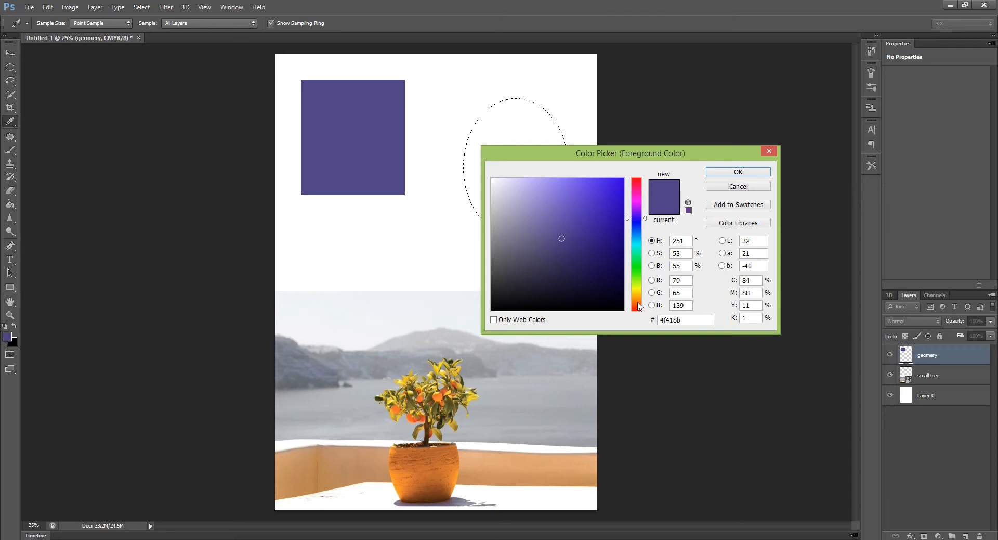
click(637, 297)
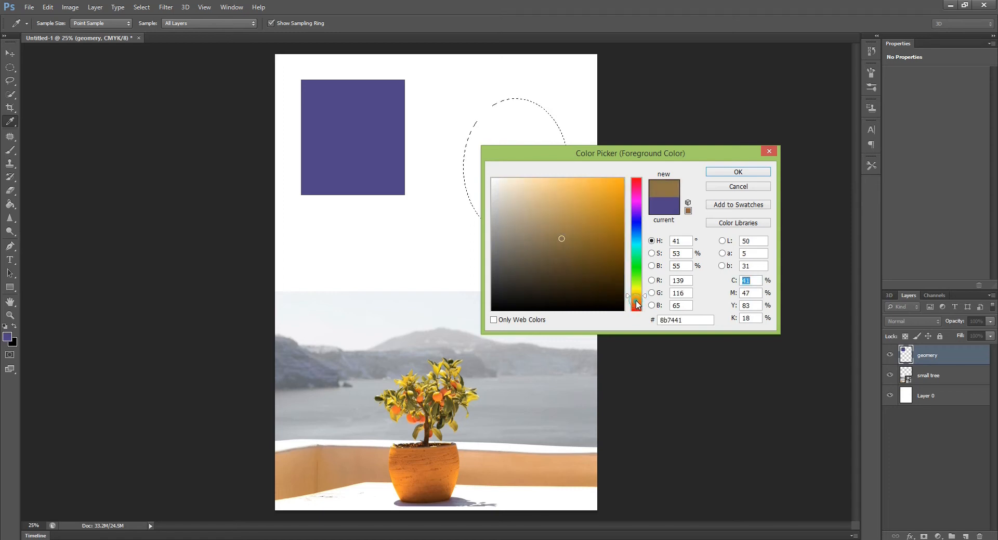
click(636, 300)
click(601, 191)
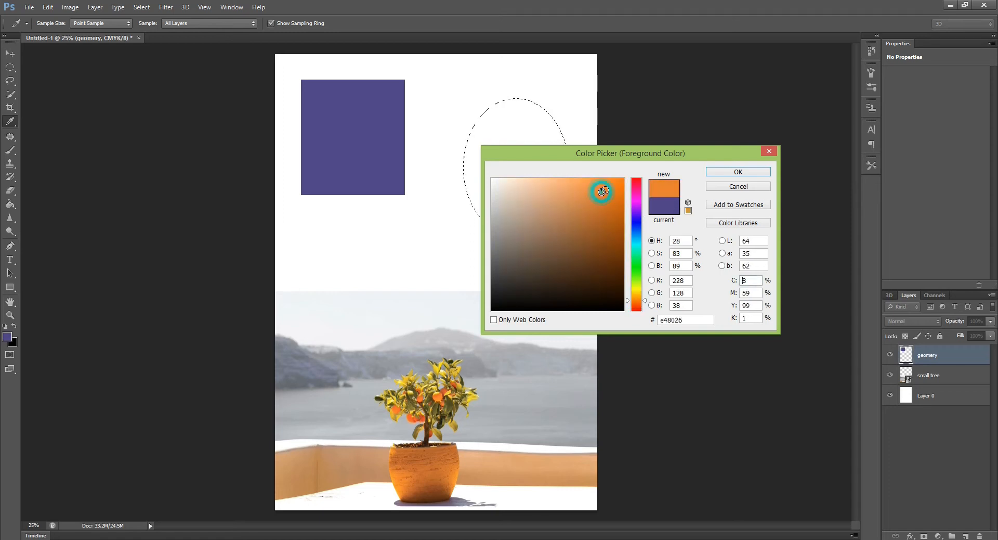
click(735, 171)
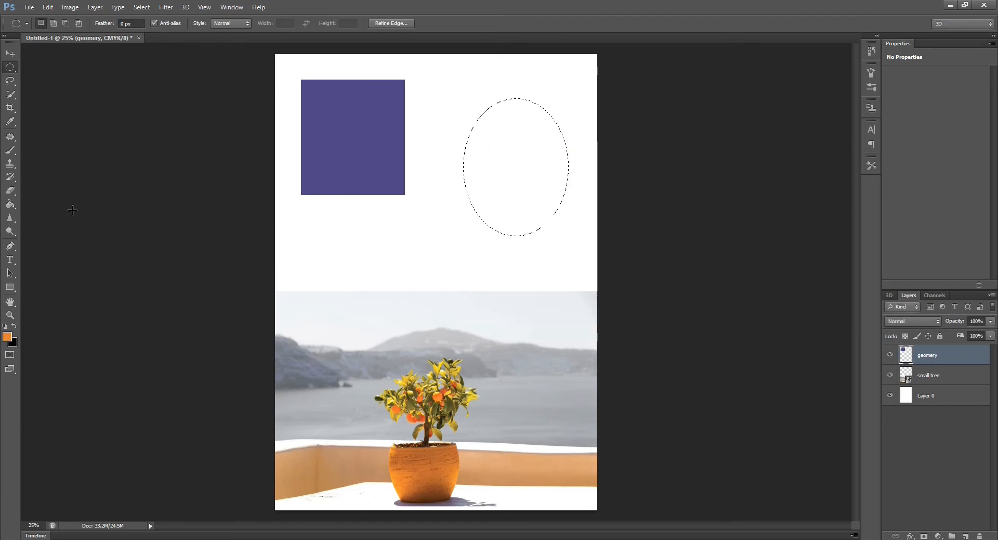
click(11, 203)
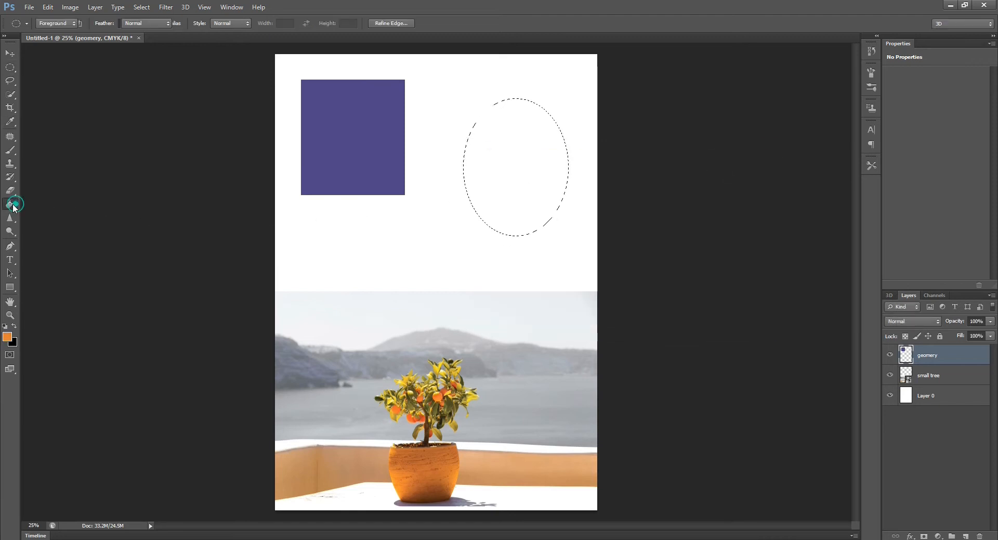
click(487, 159)
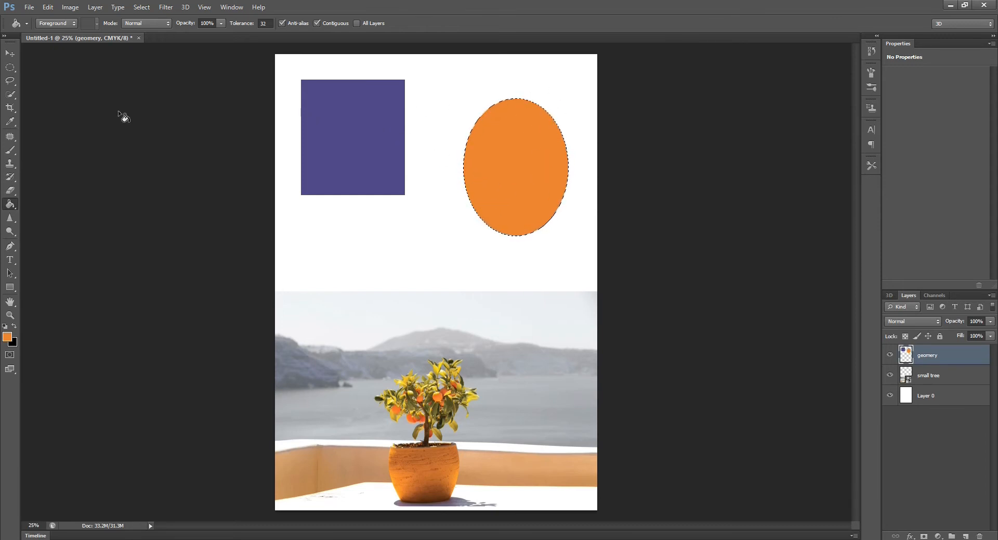
Select a single pixel row across the image through the tip of an upper leaf with the Single Row Marquee tool
click(11, 68)
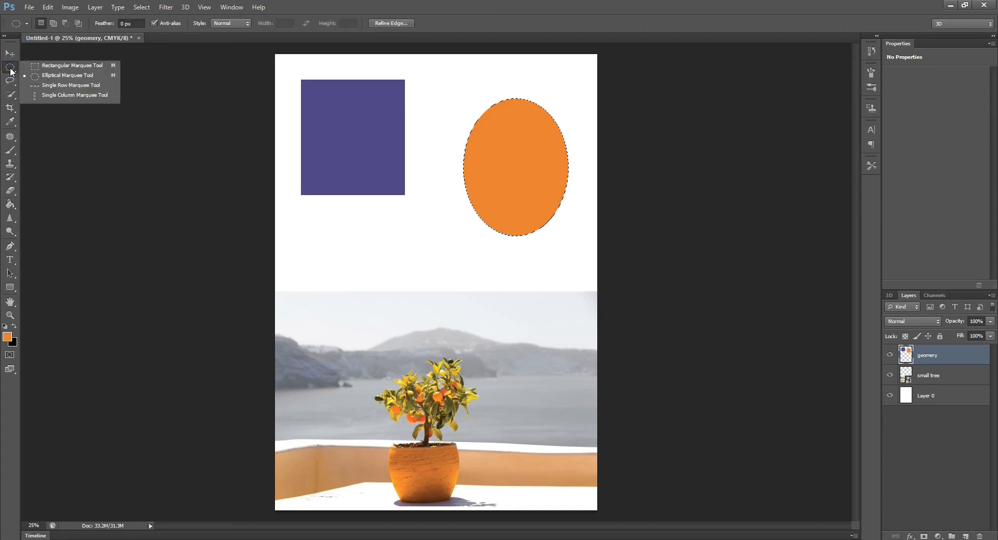
click(65, 86)
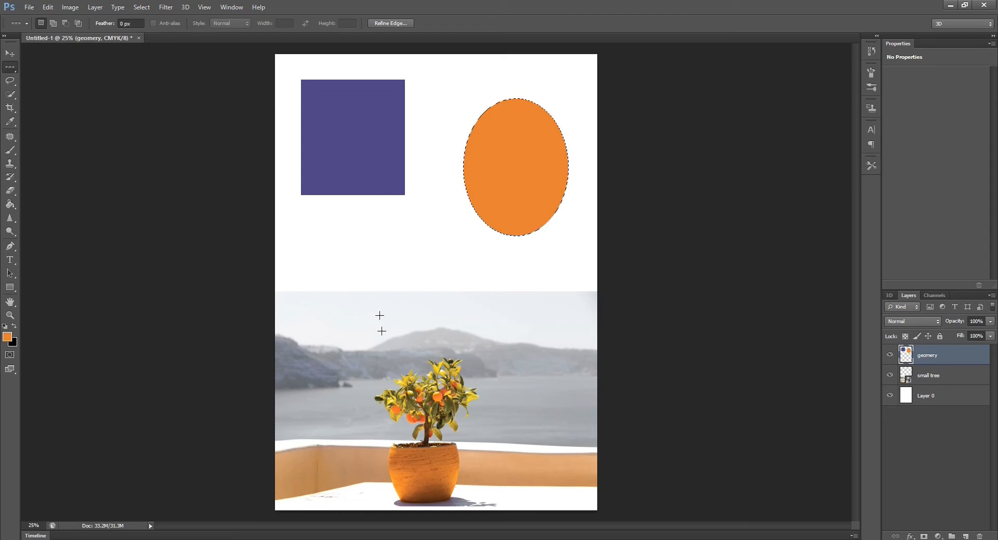
scroll(437, 379, up, 3)
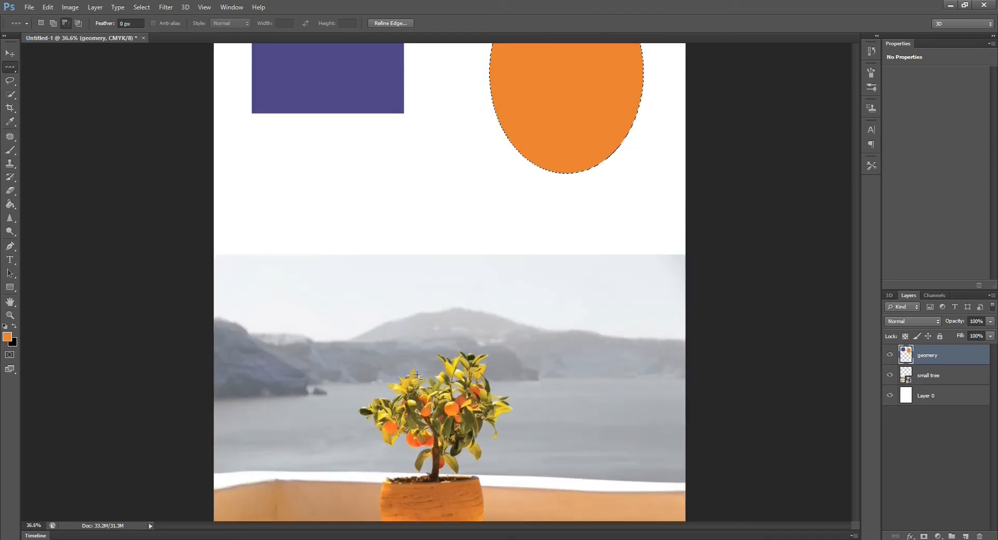
scroll(437, 379, up, 6)
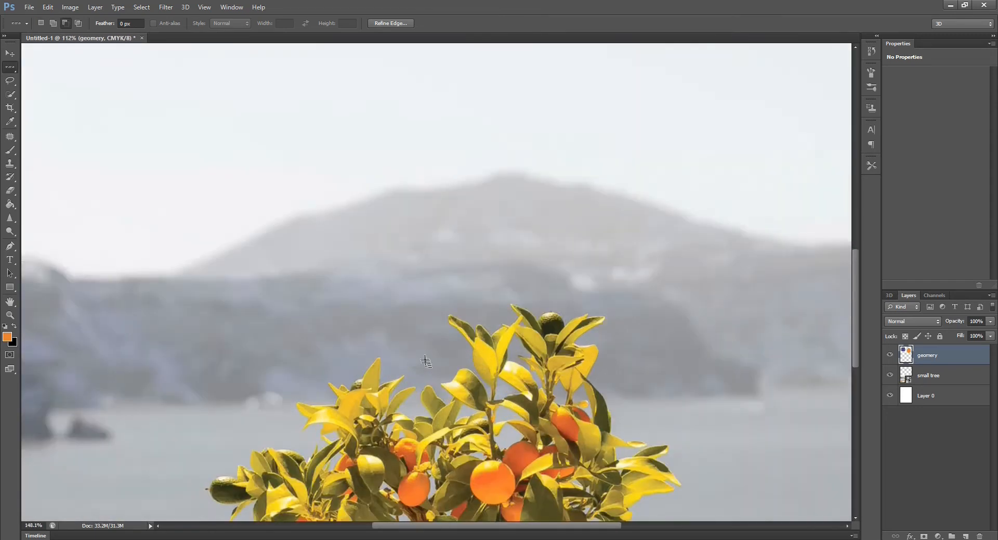
scroll(423, 348, up, 8)
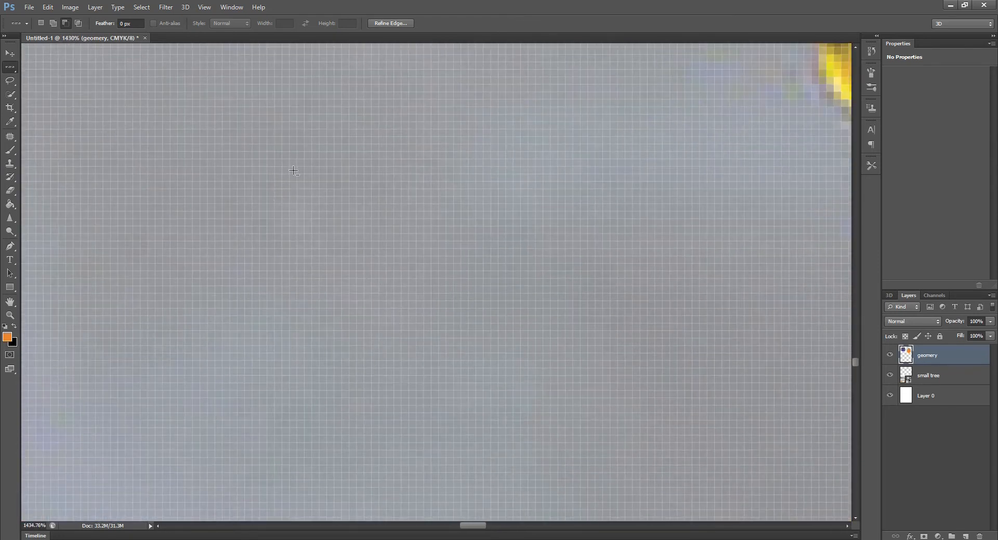
scroll(299, 234, down, 3)
scroll(421, 207, down, 2)
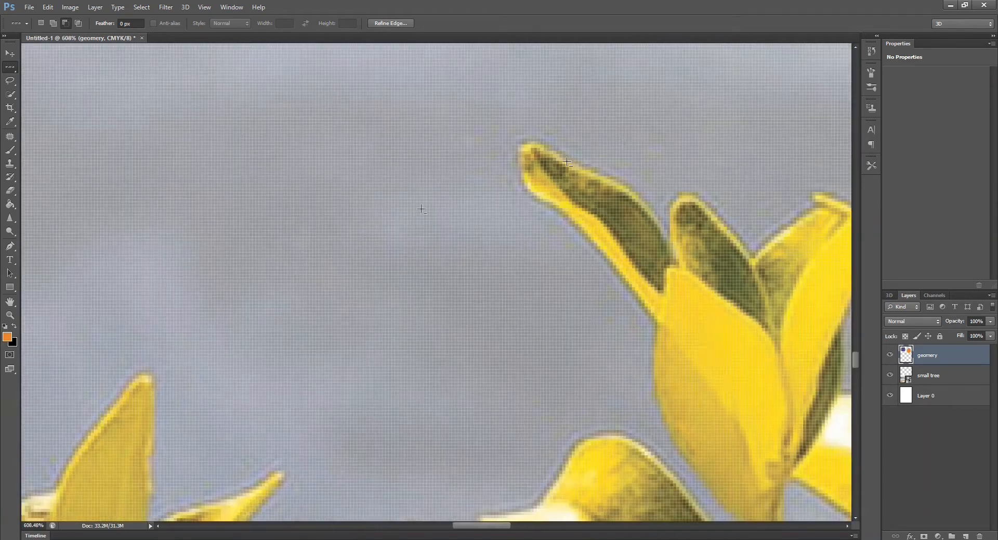
scroll(605, 190, up, 4)
scroll(604, 191, up, 2)
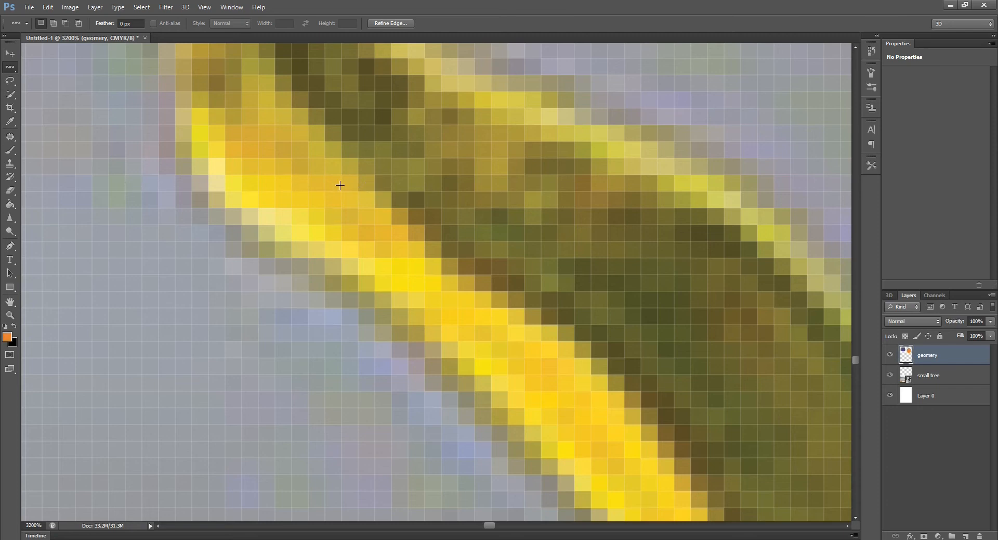
click(11, 71)
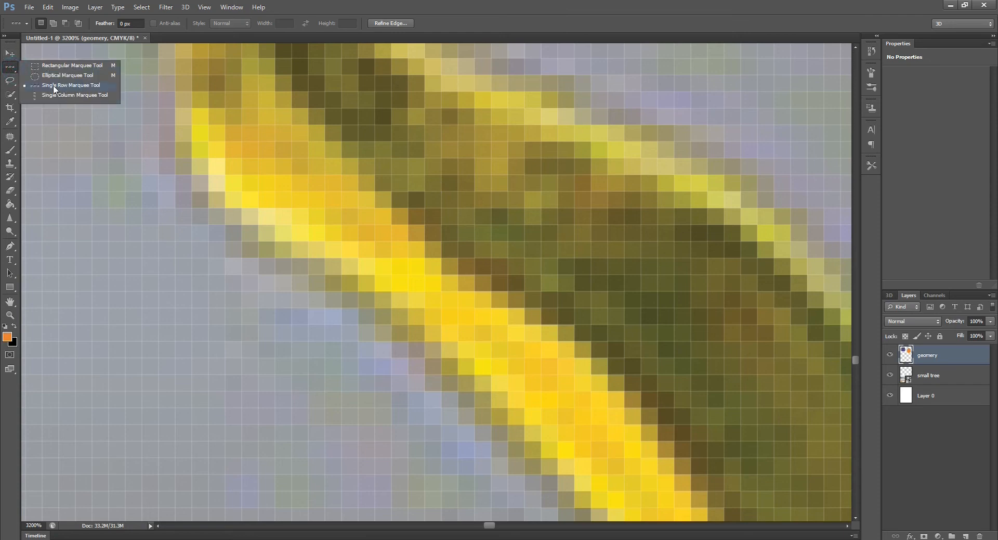
click(64, 86)
click(289, 202)
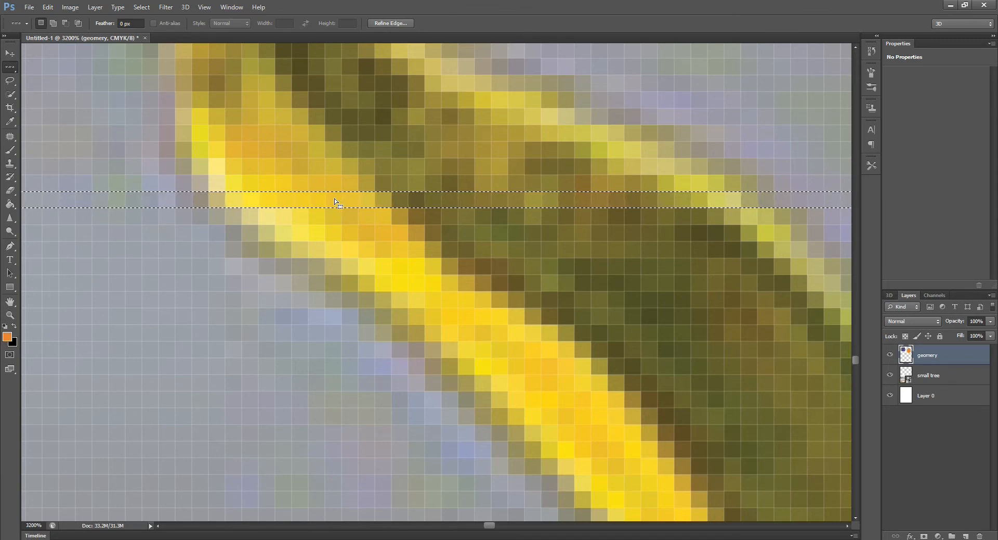
Sample mustard yellow #bea42c from the leaf as foreground color and fill the single-row selection with the Paint Bucket
click(8, 337)
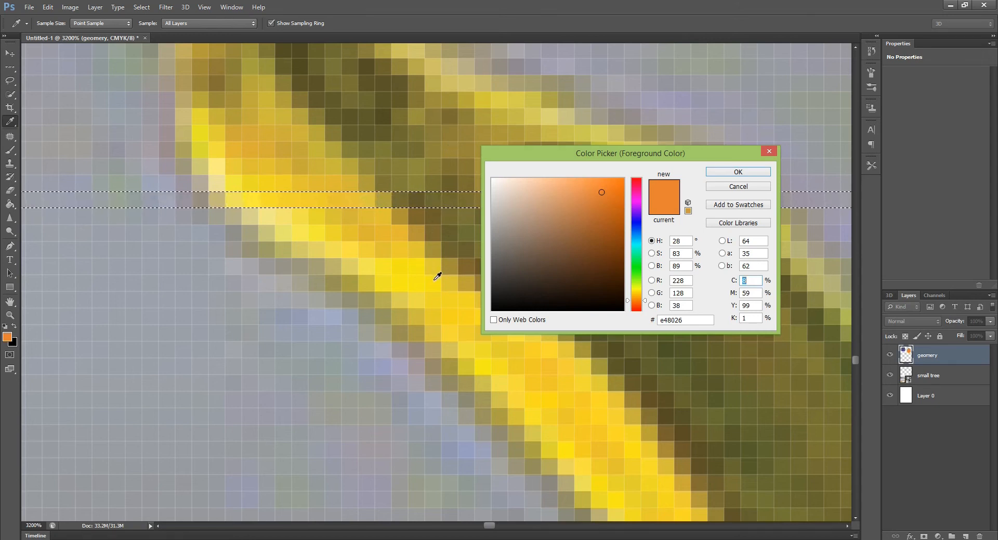
click(461, 283)
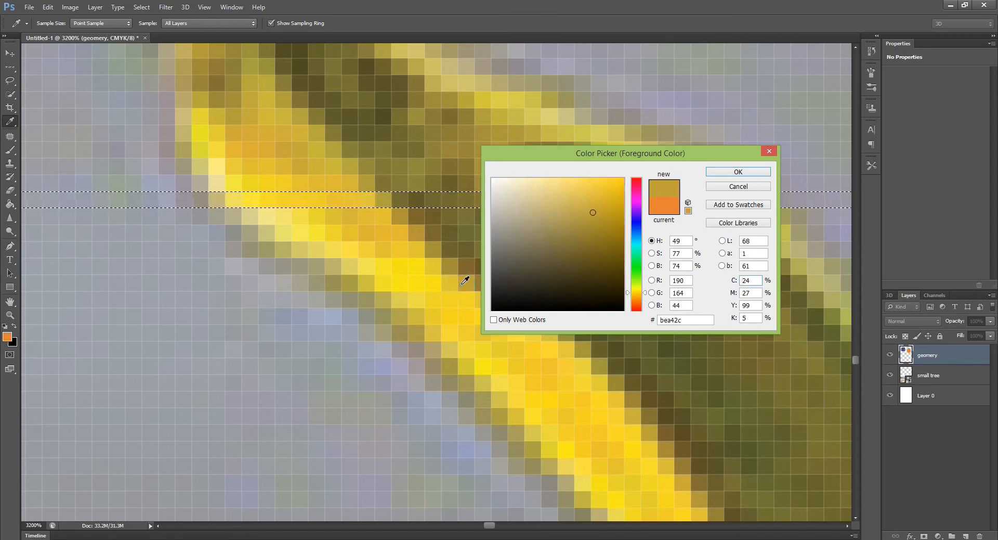
click(731, 173)
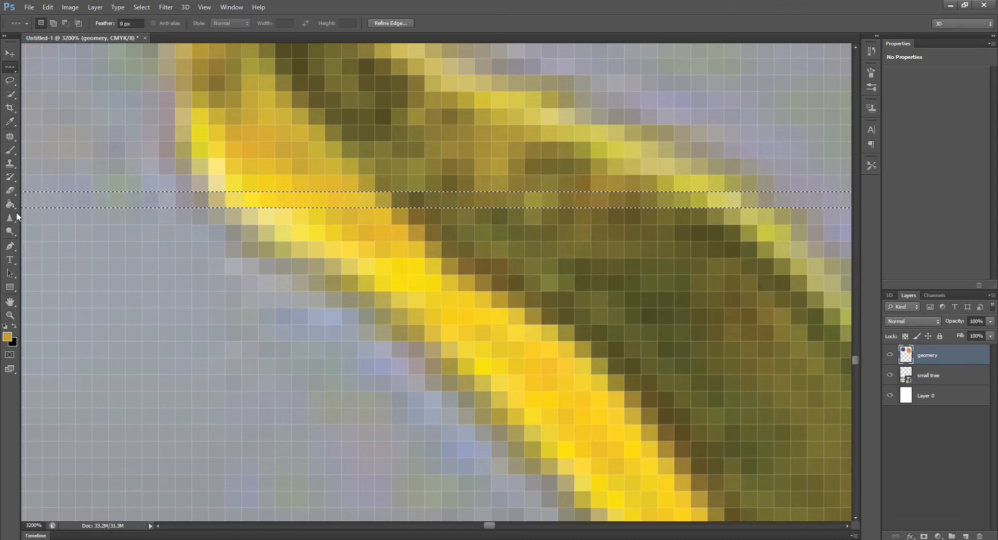
click(10, 204)
click(89, 197)
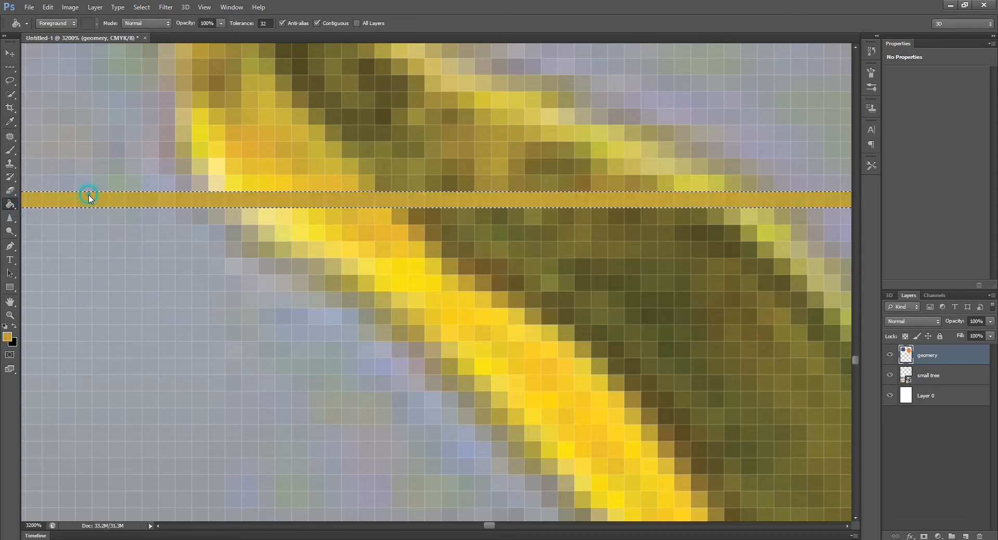
Examine the filled one-pixel row across the tree image at several magnifications
scroll(306, 214, down, 3)
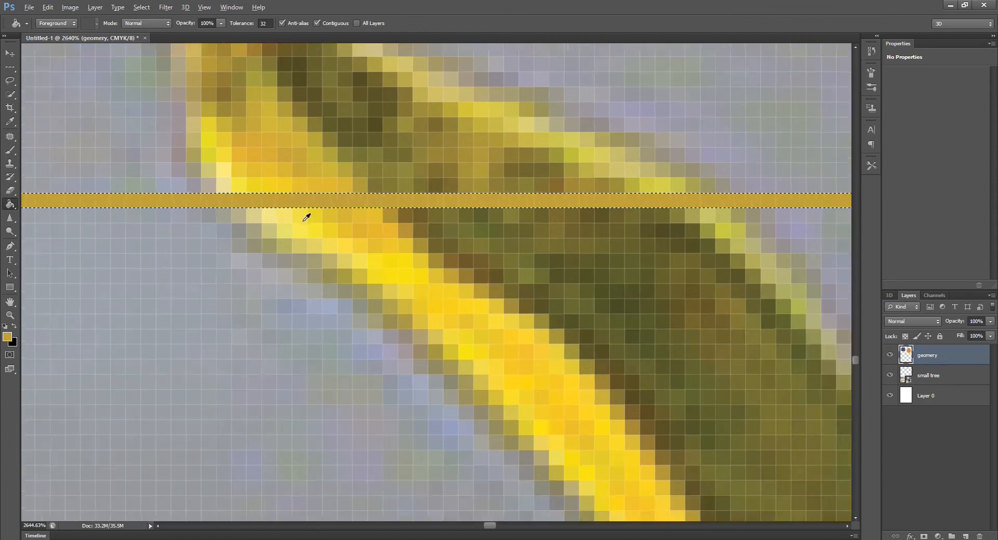
scroll(310, 232, down, 10)
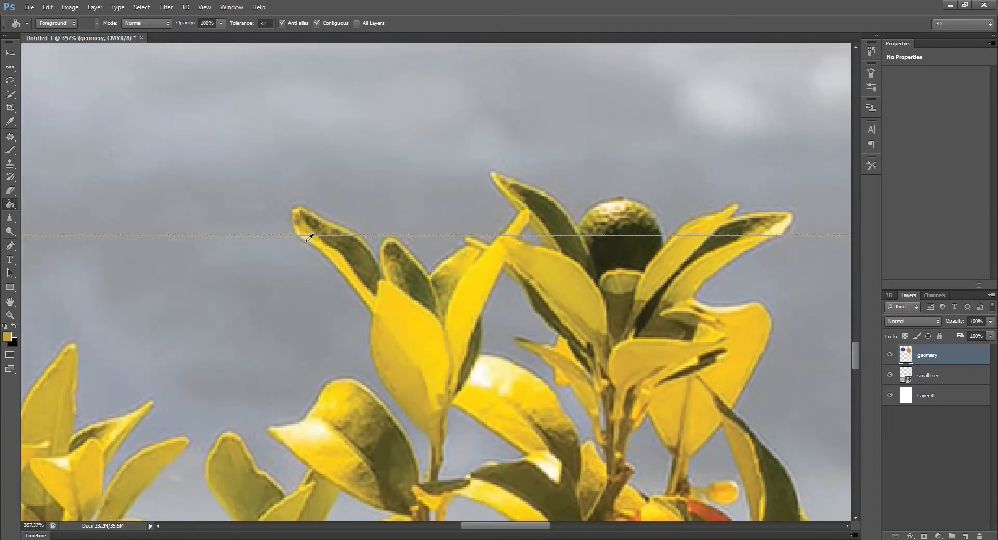
scroll(289, 245, down, 3)
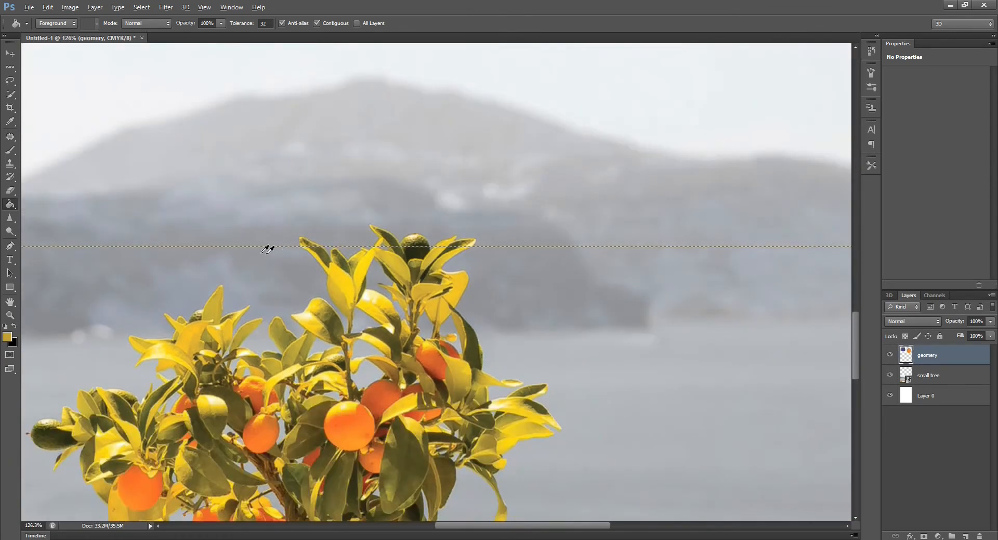
scroll(242, 248, up, 10)
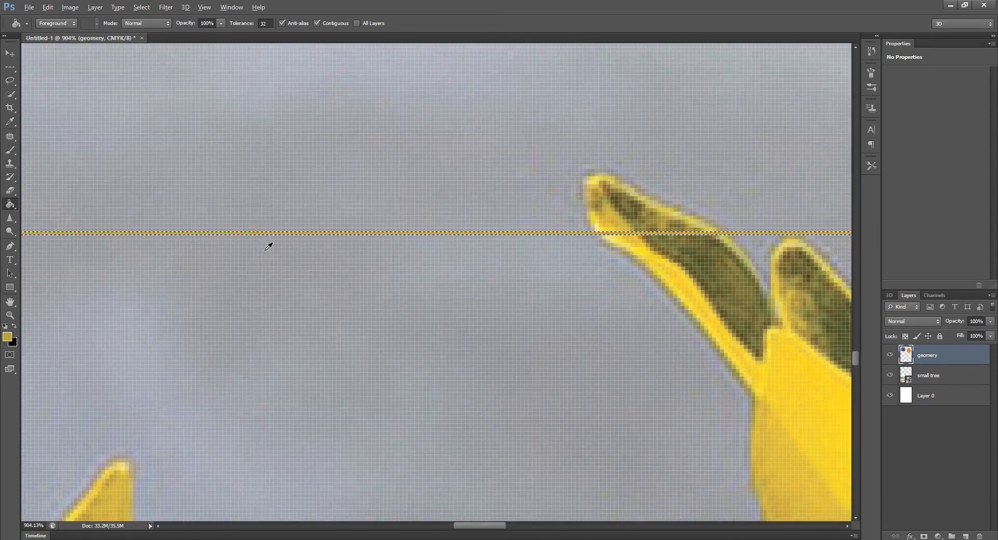
scroll(286, 244, down, 15)
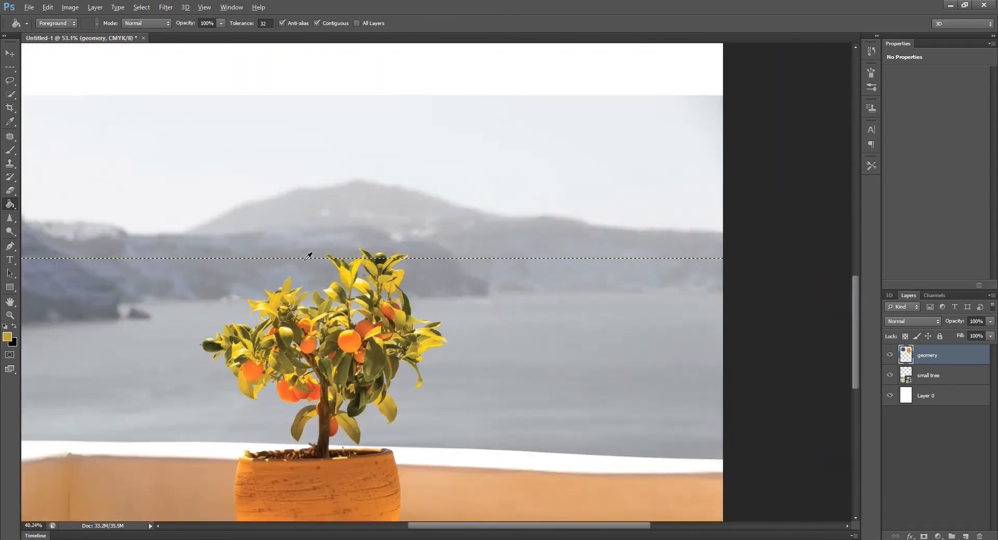
scroll(289, 253, up, 12)
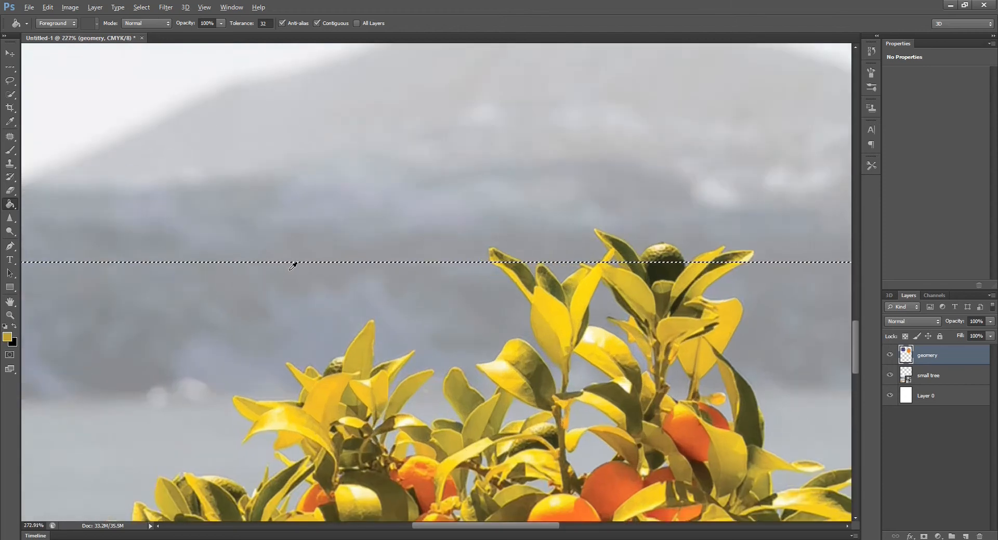
Extend the single-row selection upward by two adjacent pixel rows with the Single Row Marquee tool and subtract the uppermost one again
scroll(295, 264, up, 7)
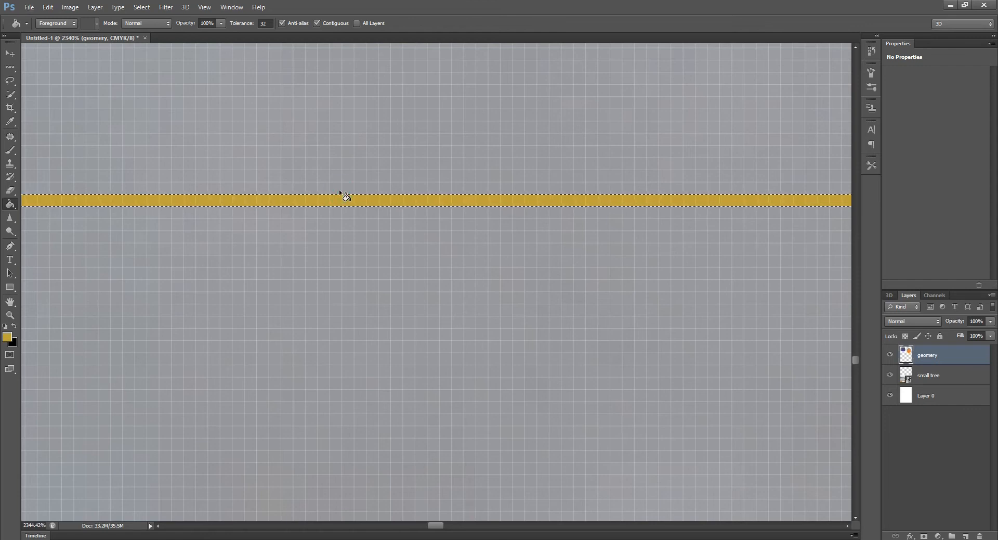
click(343, 199)
click(12, 66)
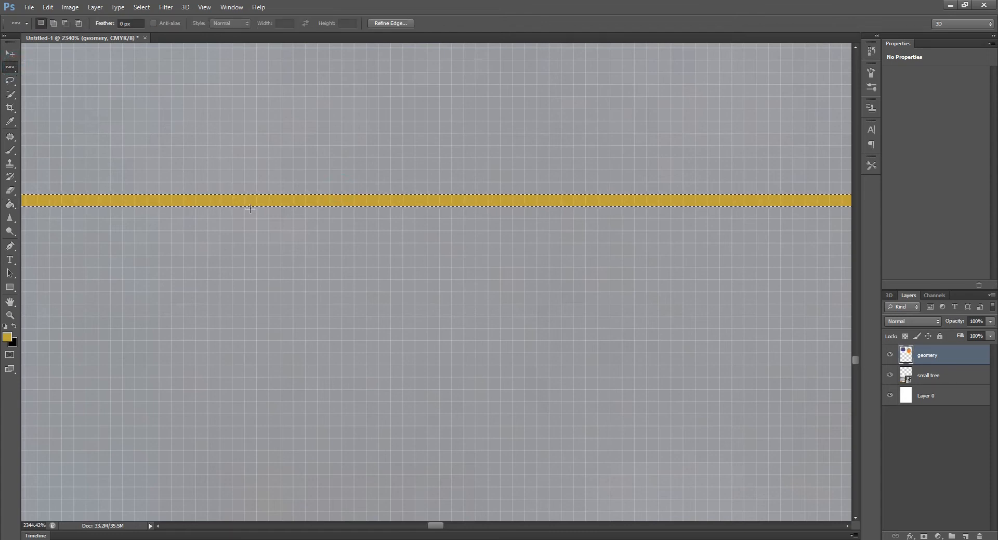
shift+click(250, 188)
shift+click(275, 177)
key(alt)
alt+click(274, 170)
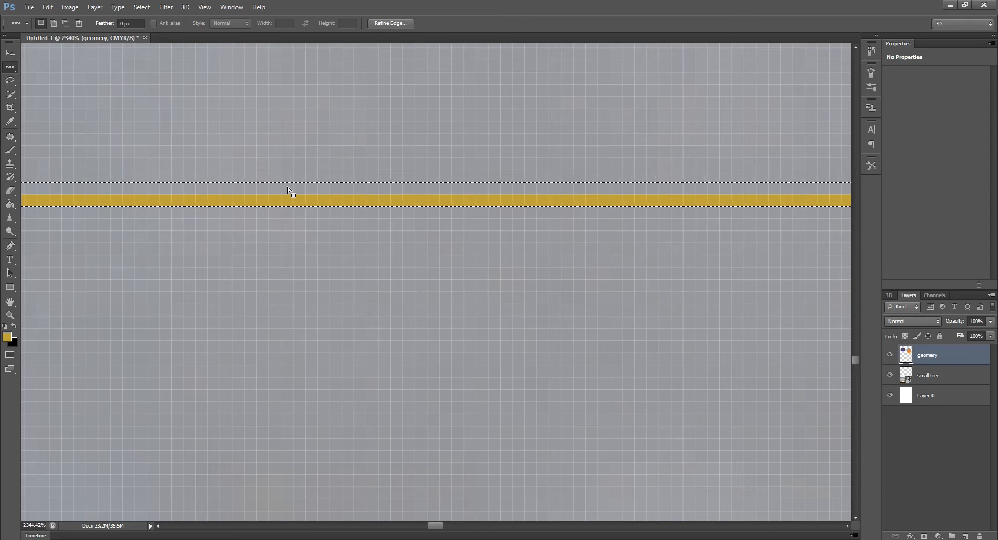
Toggle the visibility of all three layers, leaving only the geomery layer hidden, and deselect the pixel rows
scroll(288, 186, down, 10)
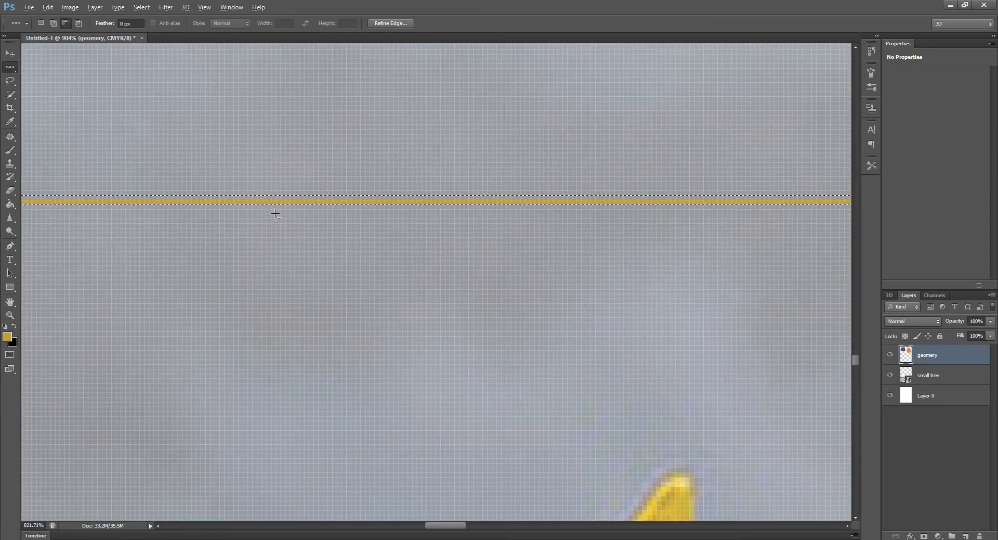
scroll(275, 214, down, 12)
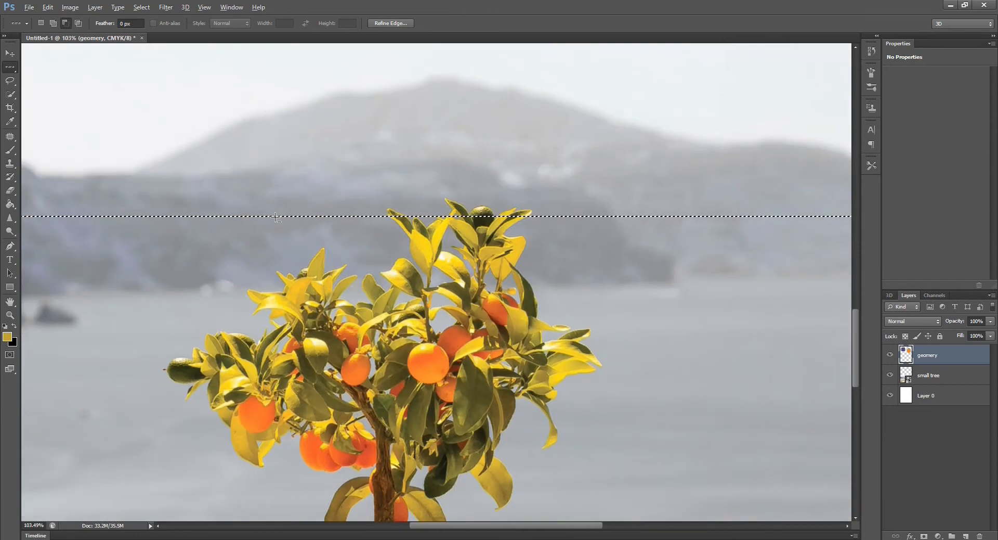
scroll(276, 216, down, 8)
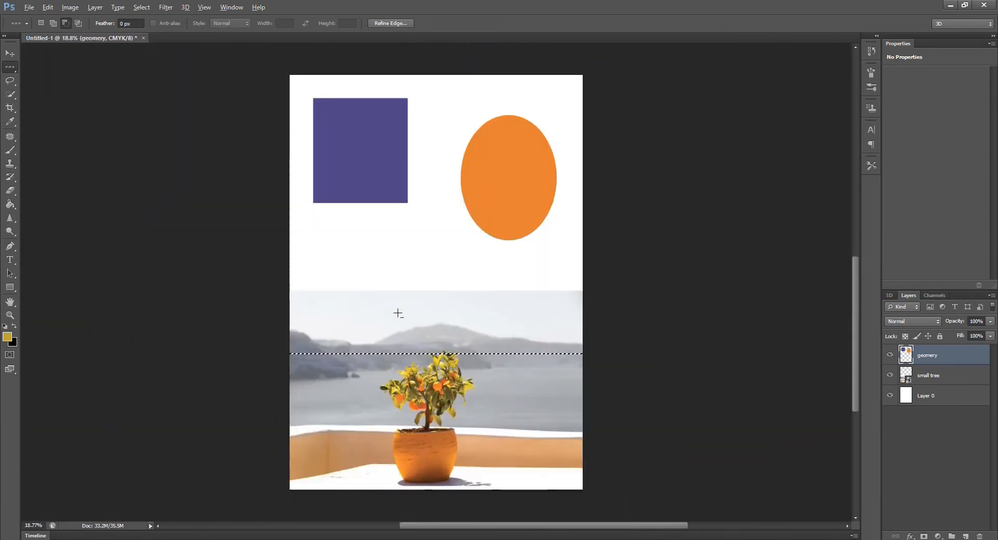
scroll(397, 313, down, 1)
scroll(406, 240, up, 1)
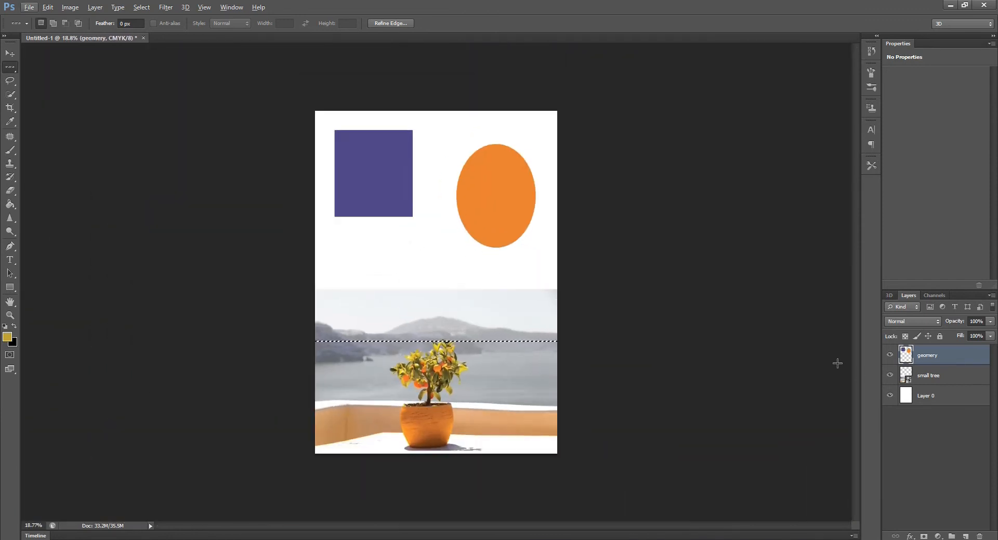
click(890, 355)
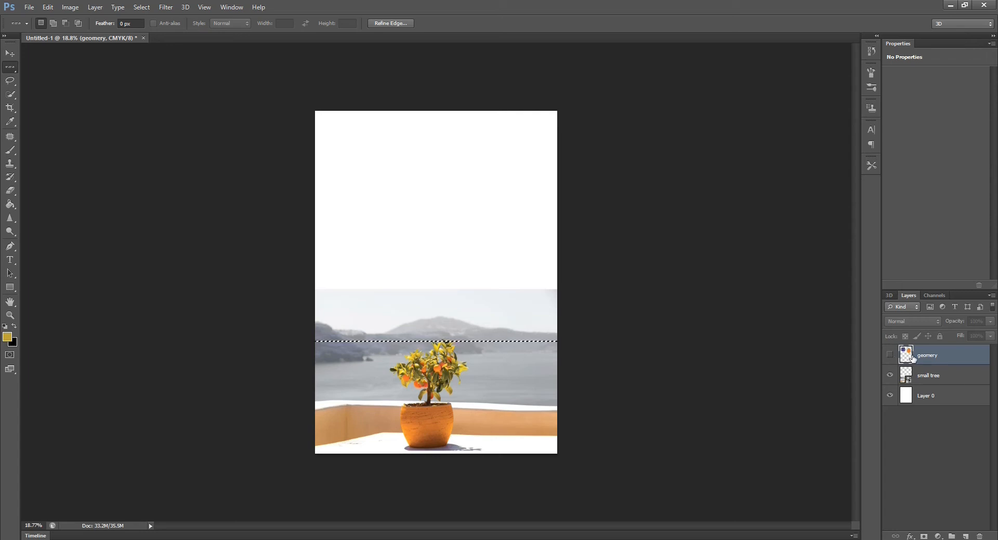
click(890, 356)
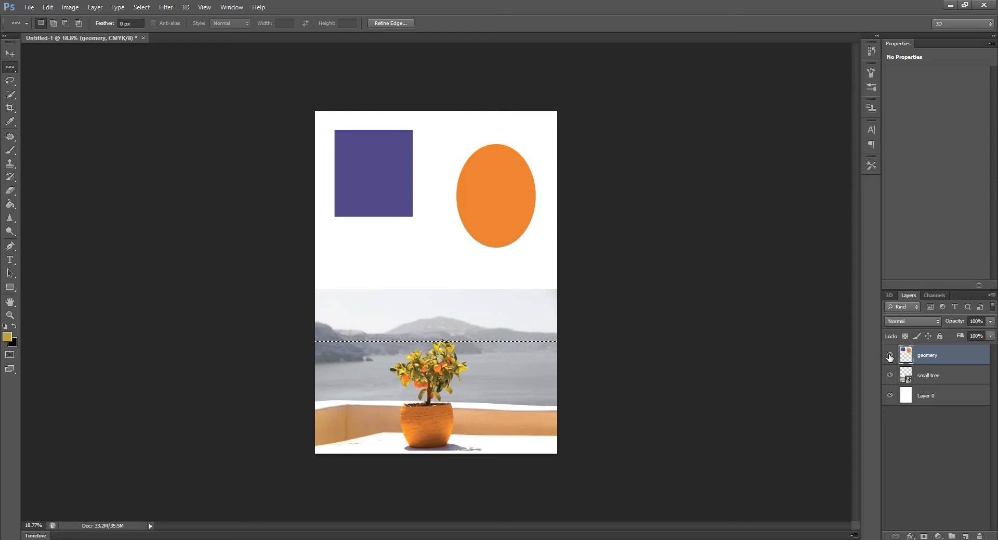
click(890, 356)
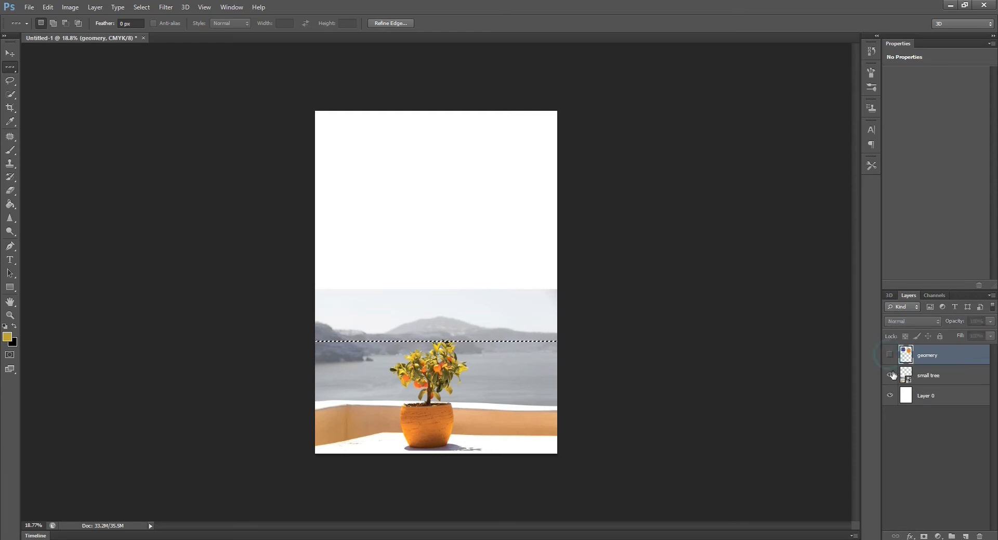
click(890, 375)
click(890, 395)
click(890, 396)
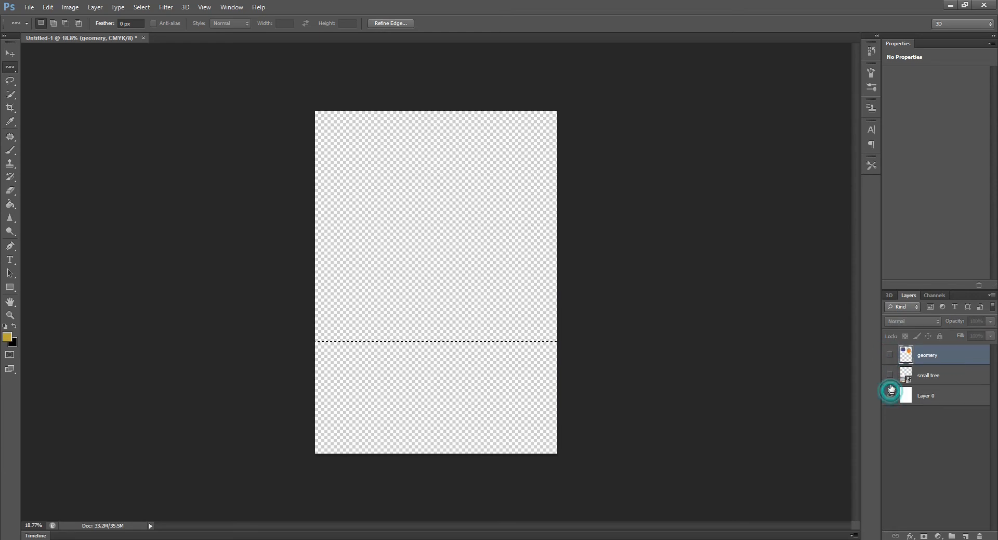
click(889, 374)
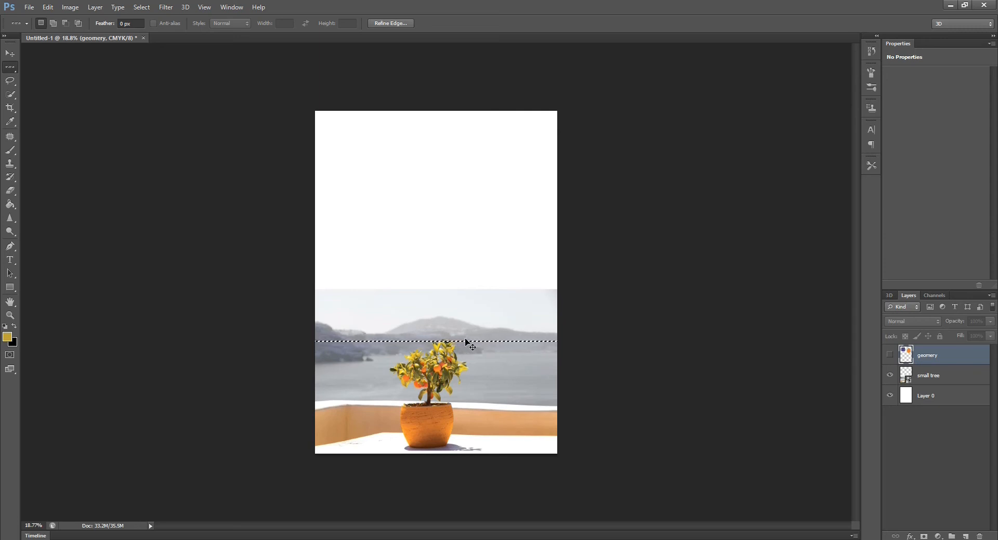
key(ctrl+d)
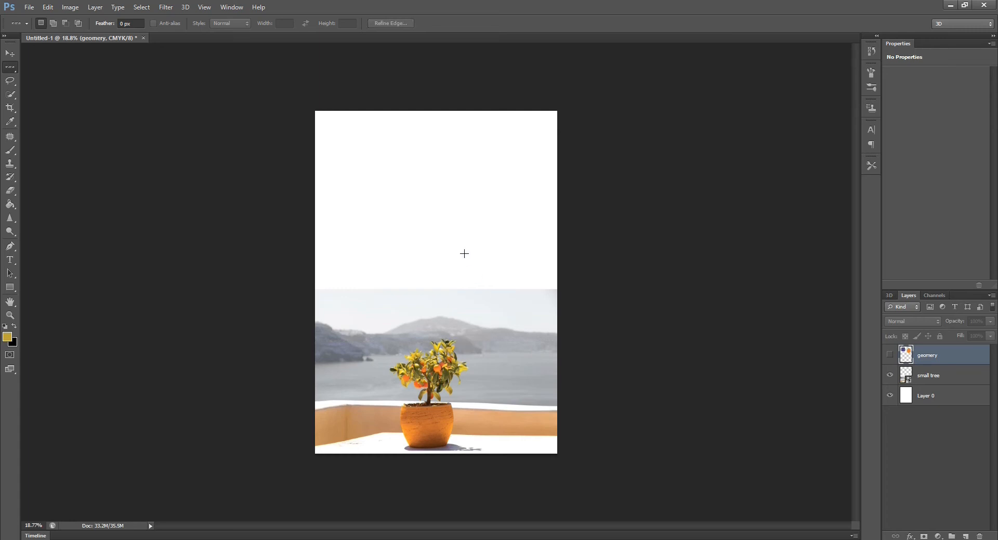
Place the ladybug photo from the photoshop tp folder into the document directly above the tree image
click(964, 6)
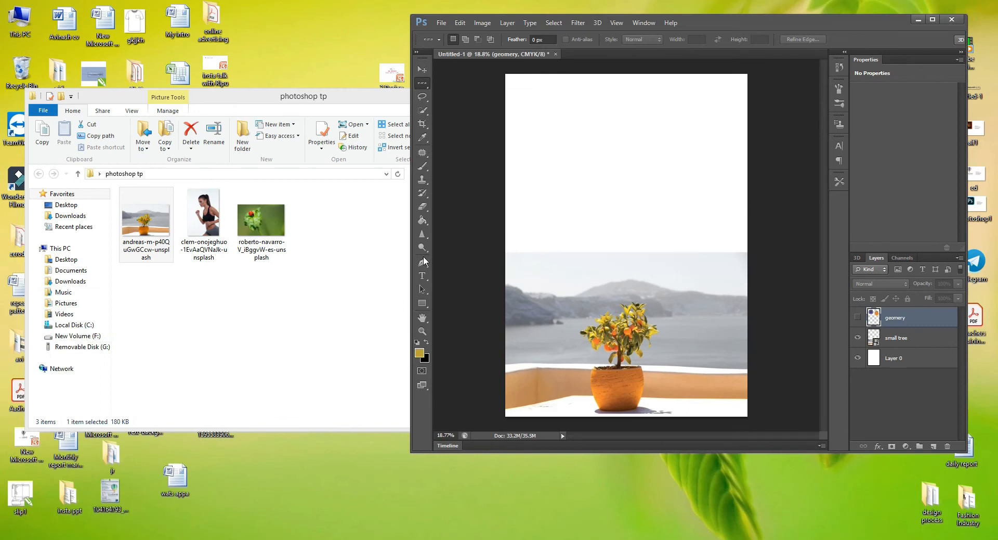
click(254, 229)
drag(255, 225, 599, 180)
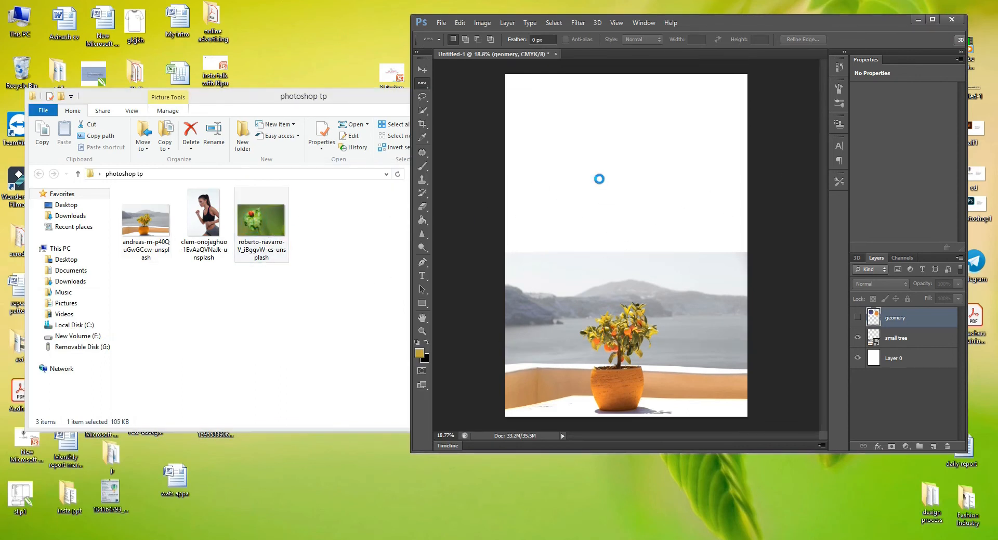
click(932, 19)
drag(453, 296, 447, 211)
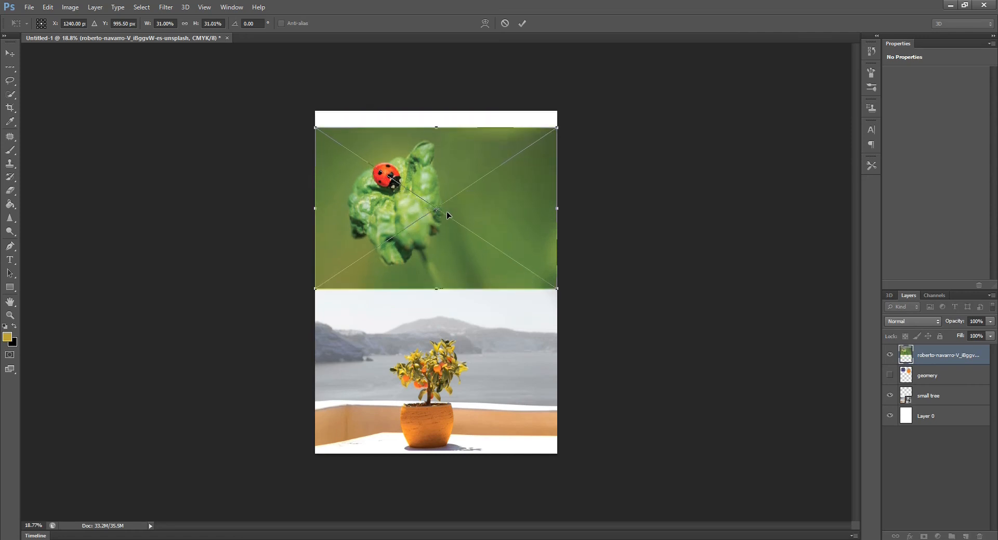
key(Return)
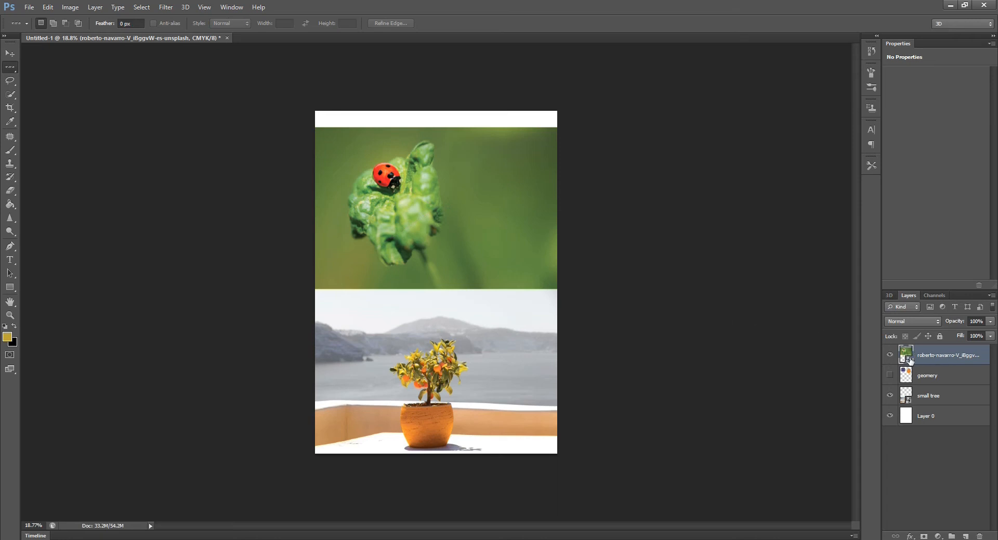
Rename the placed ladybug image's layer to "bugg"
double_click(942, 355)
text(bugg)
key(Return)
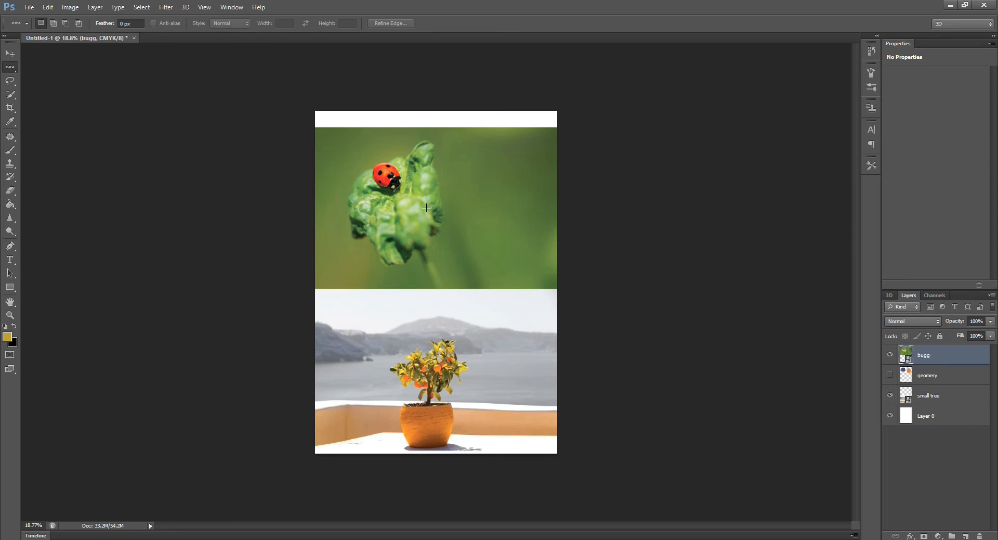
Make a rough selection of the ladybug and the surrounding leaf with the Quick Selection tool
scroll(419, 202, up, 5)
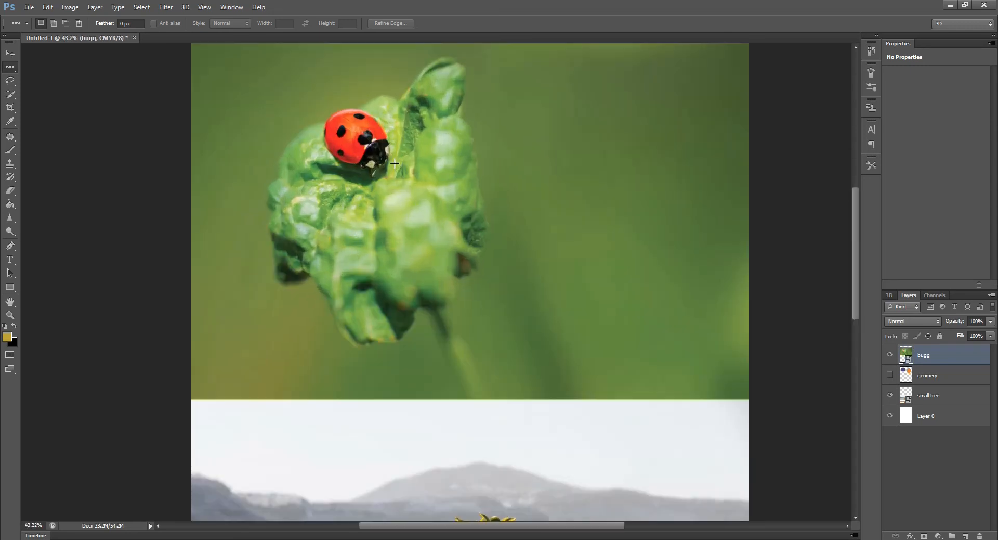
scroll(354, 143, down, 3)
scroll(351, 127, up, 5)
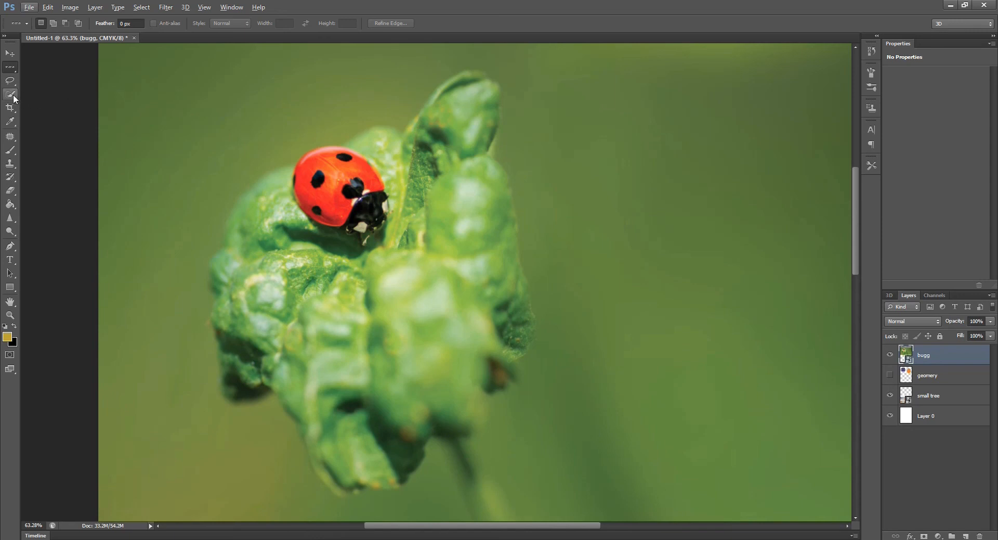
click(14, 98)
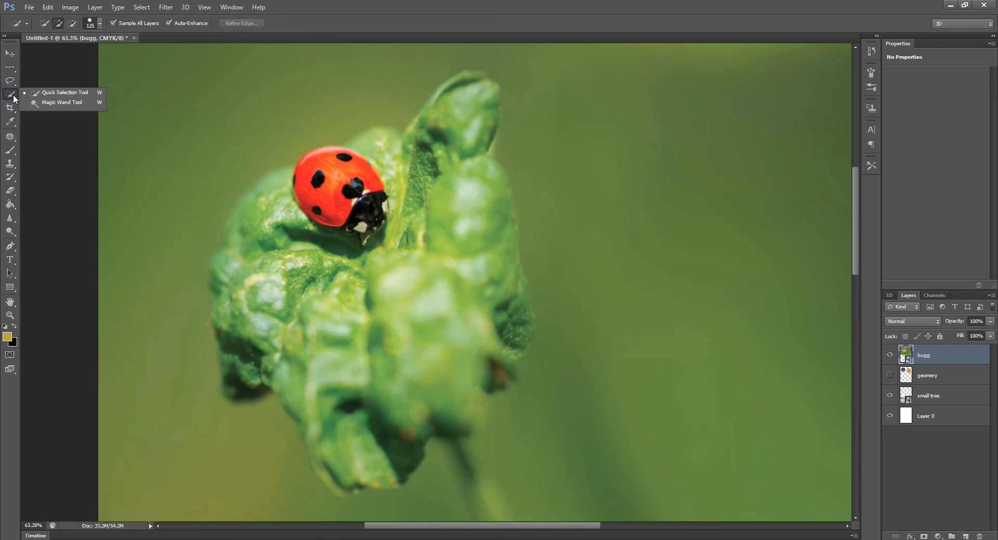
click(51, 93)
mouse_move(311, 174)
mouse_down()
mouse_move(386, 190)
mouse_move(416, 162)
mouse_move(383, 153)
mouse_move(318, 194)
mouse_move(304, 244)
mouse_move(335, 271)
mouse_move(396, 229)
mouse_move(446, 215)
mouse_move(460, 244)
mouse_move(379, 331)
mouse_move(340, 338)
mouse_move(315, 322)
mouse_move(324, 148)
mouse_up()
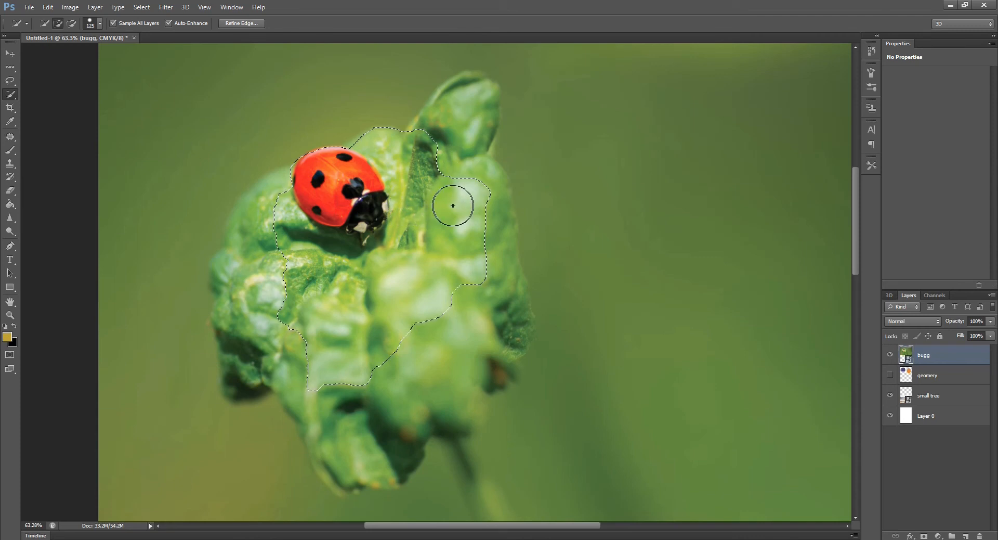
Try to extend the quick selection over more of the leaf and undo the last selection stroke
click(451, 169)
mouse_move(441, 140)
mouse_down()
mouse_move(491, 172)
mouse_move(497, 330)
mouse_move(530, 329)
mouse_move(534, 308)
mouse_up()
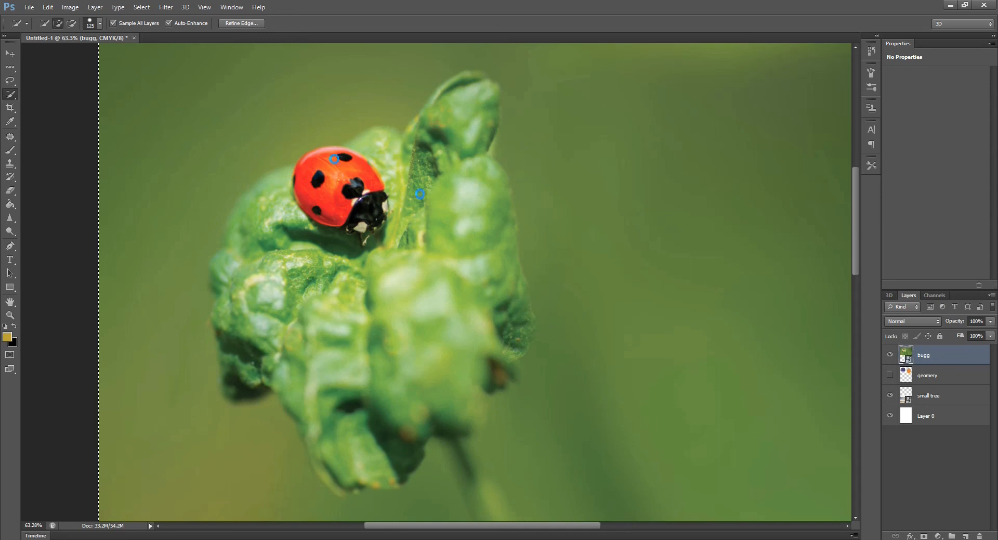
key(ctrl+z)
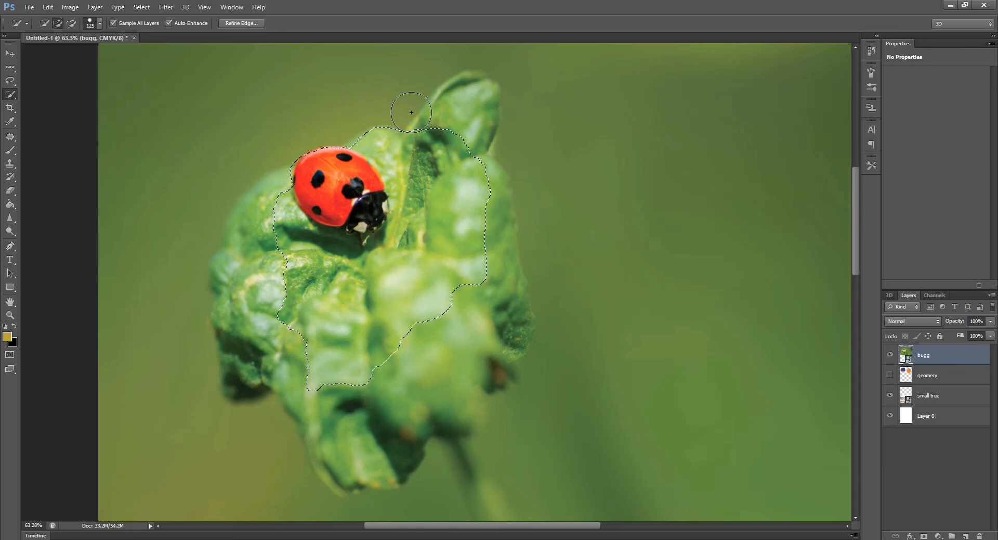
Subtract the surrounding leaf areas from the quick selection so that it follows the ladybug's outline
click(293, 217)
key(alt)
drag(382, 103, 437, 180)
mouse_move(372, 118)
mouse_down()
mouse_move(447, 239)
mouse_move(441, 304)
mouse_move(325, 380)
mouse_move(311, 375)
mouse_move(413, 355)
mouse_move(453, 246)
mouse_move(460, 161)
mouse_move(439, 106)
mouse_move(486, 259)
mouse_move(483, 292)
mouse_move(499, 199)
mouse_move(475, 321)
mouse_move(415, 202)
mouse_move(409, 254)
mouse_move(384, 289)
mouse_move(336, 311)
mouse_move(276, 300)
mouse_move(400, 307)
mouse_move(425, 293)
mouse_move(292, 336)
mouse_move(317, 325)
mouse_move(414, 322)
mouse_move(380, 282)
mouse_move(327, 284)
mouse_move(295, 265)
mouse_move(262, 208)
mouse_move(314, 270)
mouse_move(333, 274)
mouse_move(393, 270)
mouse_move(409, 238)
mouse_move(374, 265)
mouse_move(321, 266)
mouse_move(301, 248)
mouse_up()
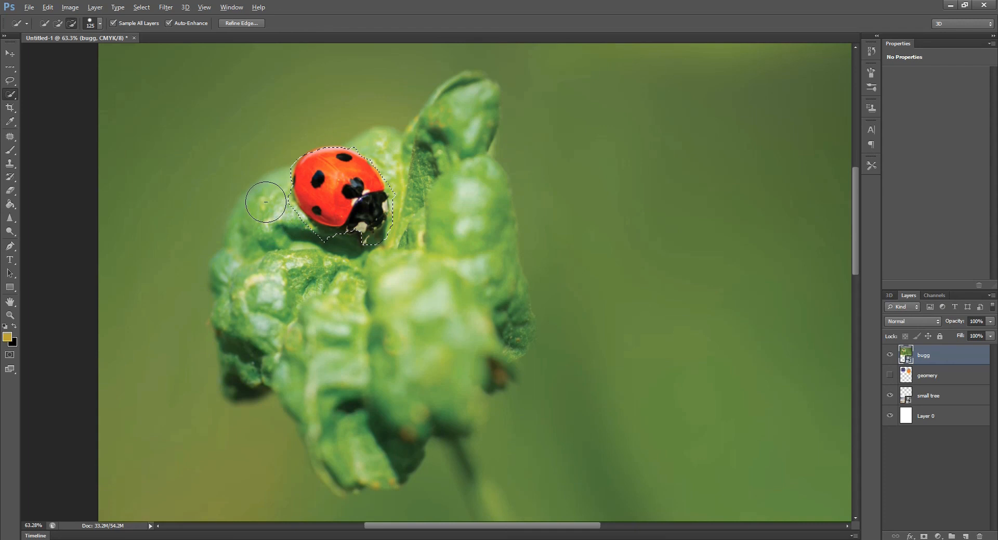
drag(309, 254, 307, 244)
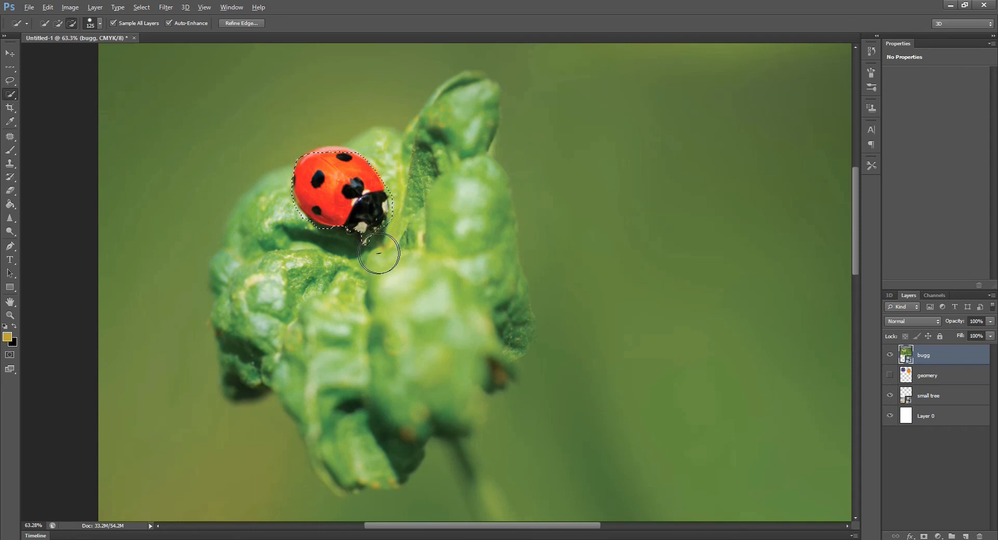
Add the ladybug's missing upper edge to the selection with brush size 45 and copy the selected ladybug to a new layer
scroll(342, 188, up, 2)
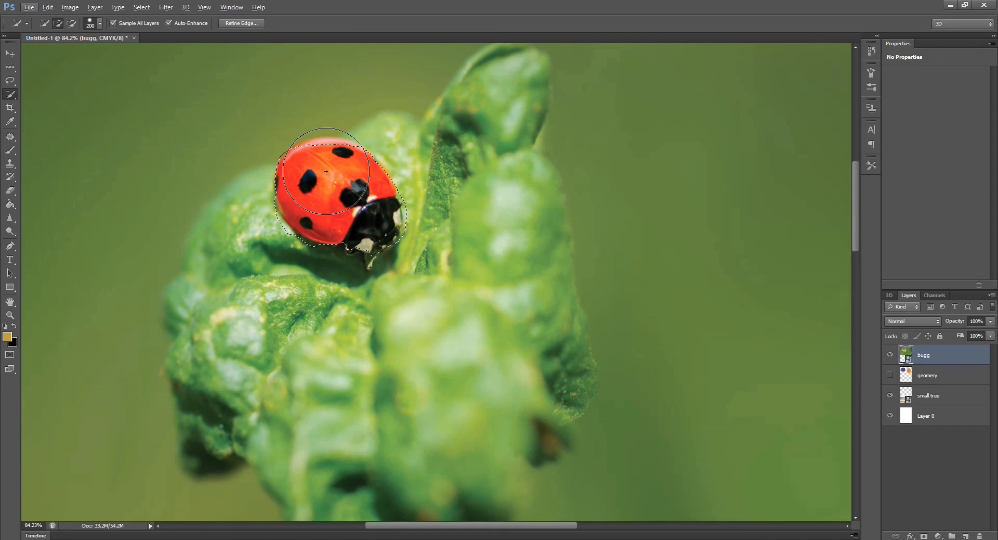
key(bracketleft)
key(bracketleft)
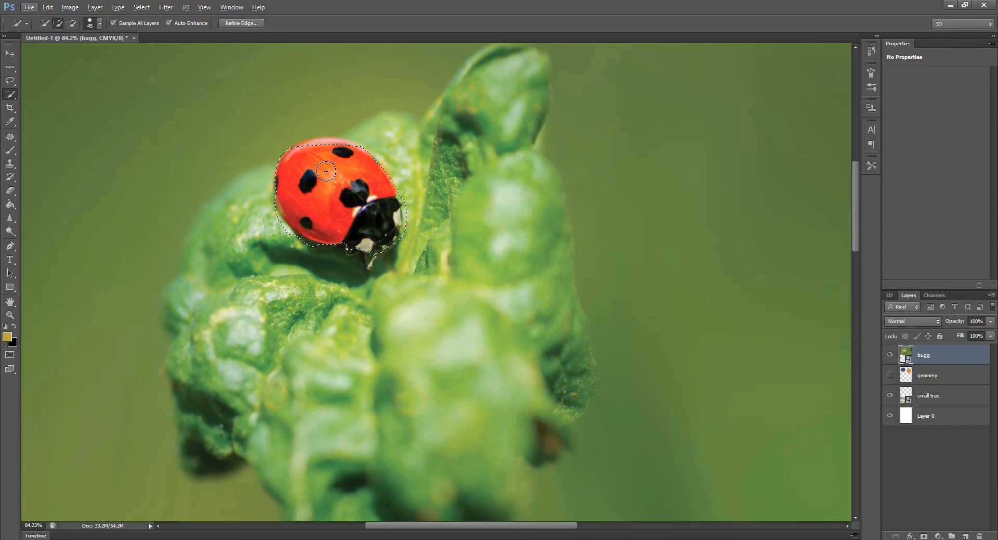
click(304, 147)
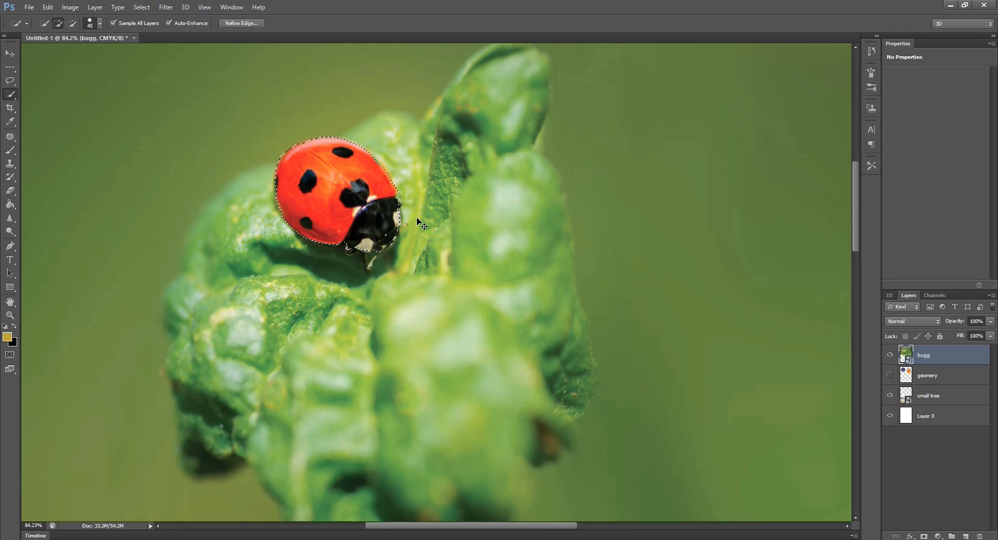
key(ctrl+j)
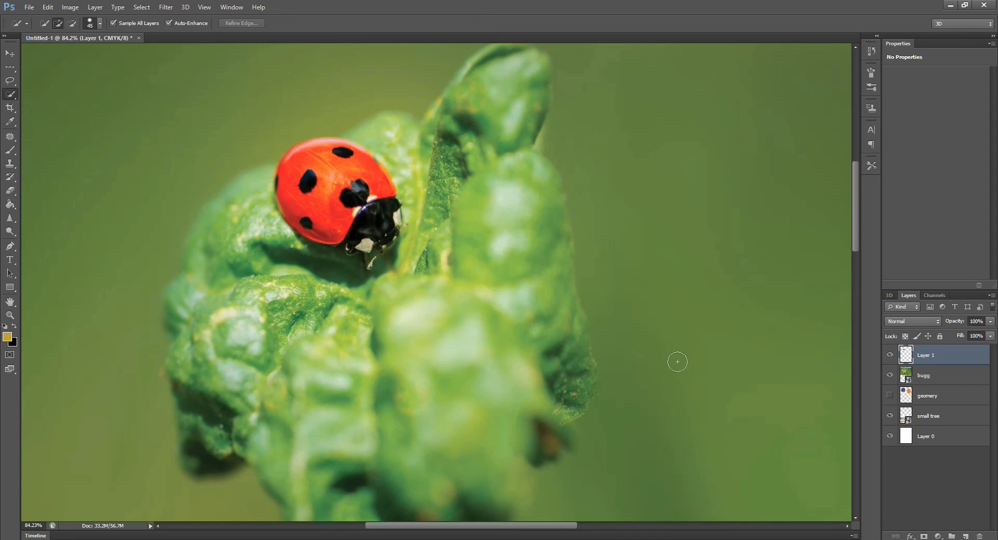
Hide every layer except the ladybug cutout to inspect it, and make all layers visible again, including geomery
click(891, 375)
click(890, 395)
click(890, 415)
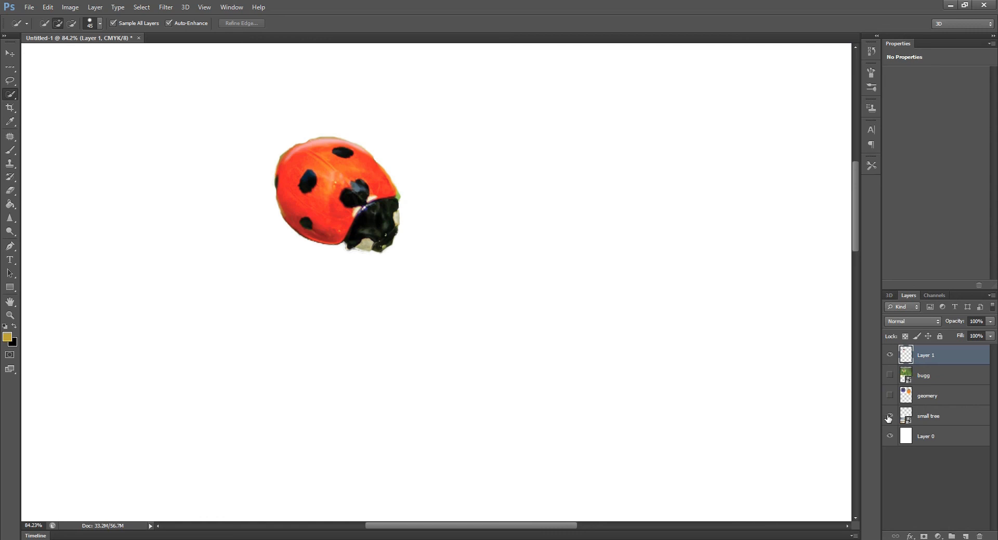
click(889, 436)
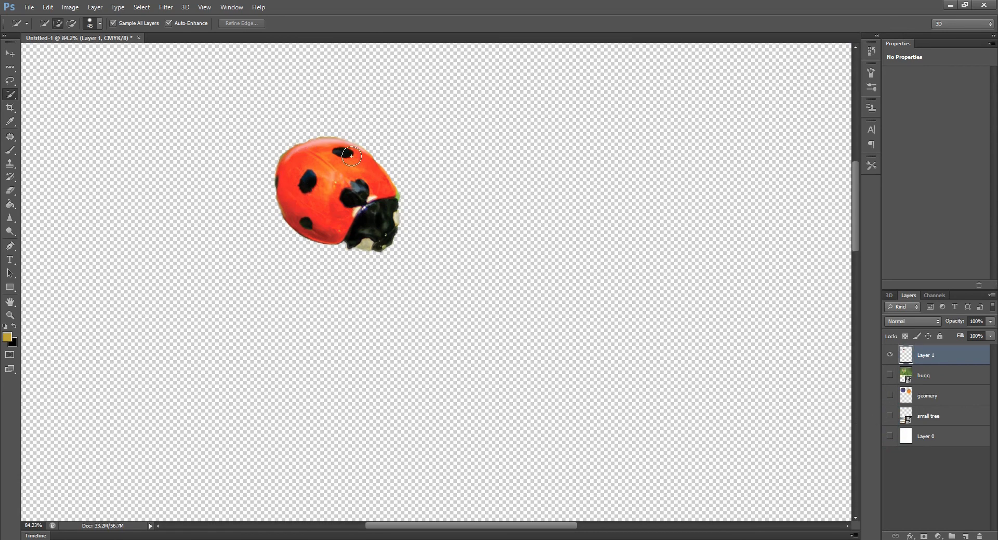
click(890, 374)
drag(890, 392, 892, 435)
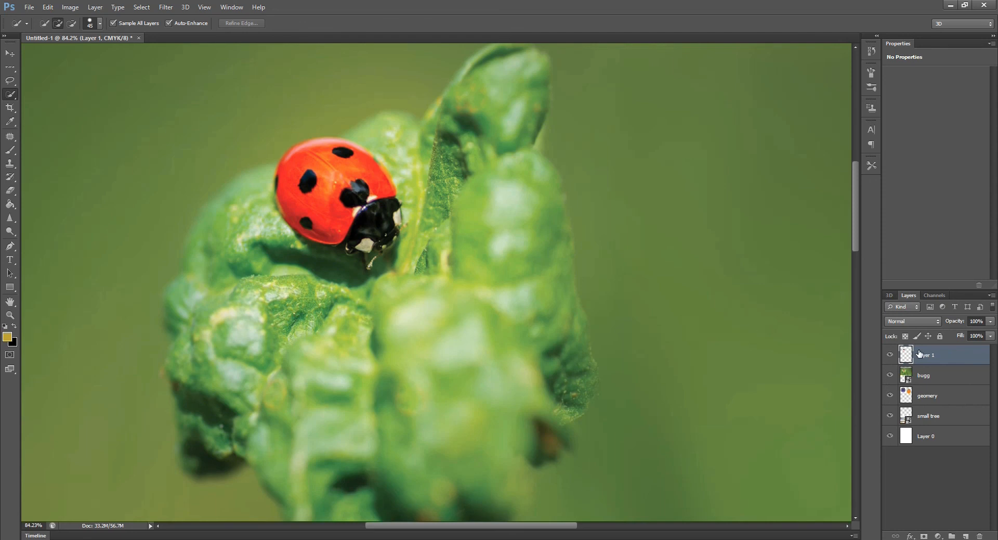
Move the ladybug cutout with the Move tool onto the leaf to the right of the original ladybug
click(10, 53)
drag(349, 182, 507, 251)
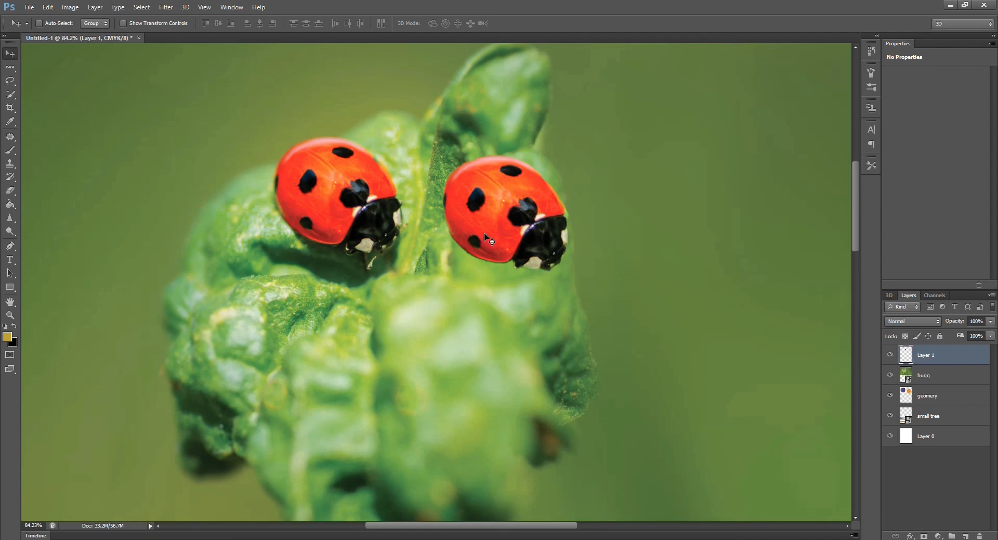
Duplicate Layer 1 as "Layer 1 copy" and move the duplicate ladybug to the lower part of the leaf
right_click(937, 355)
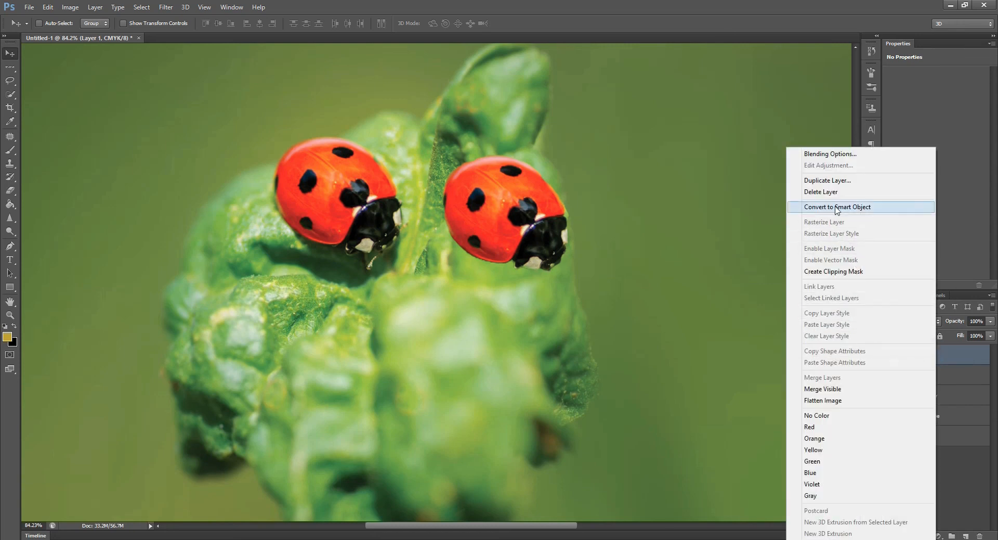
click(831, 181)
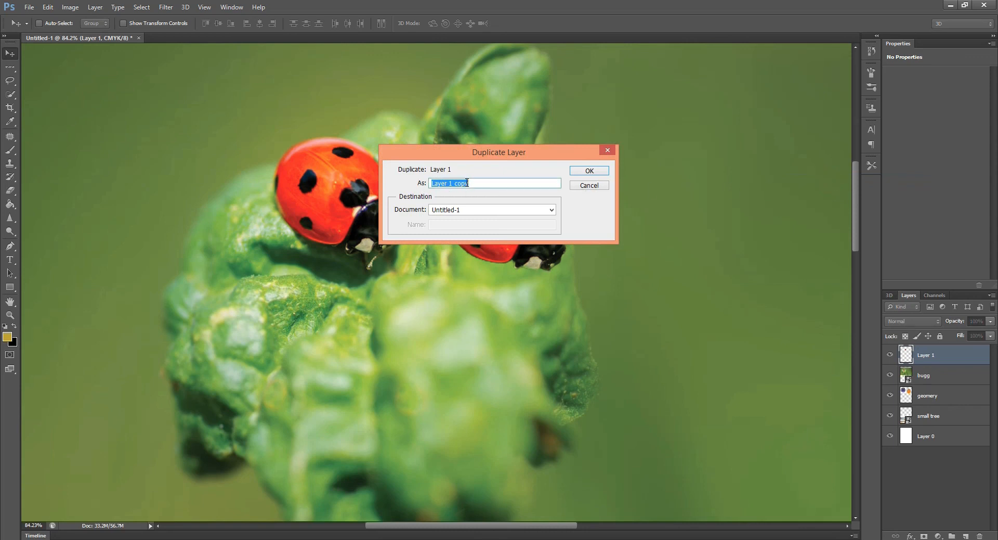
drag(468, 155, 491, 218)
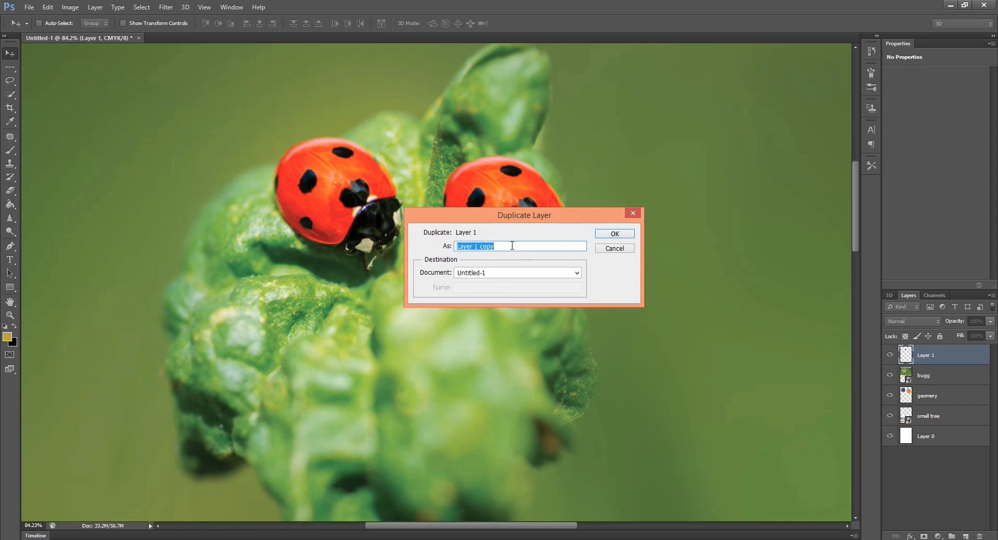
click(615, 234)
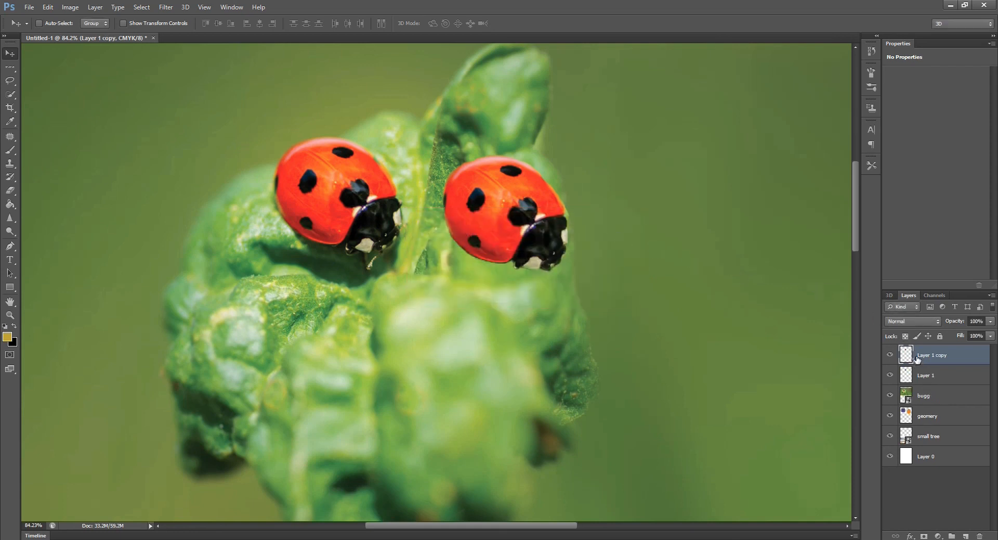
drag(497, 210, 465, 364)
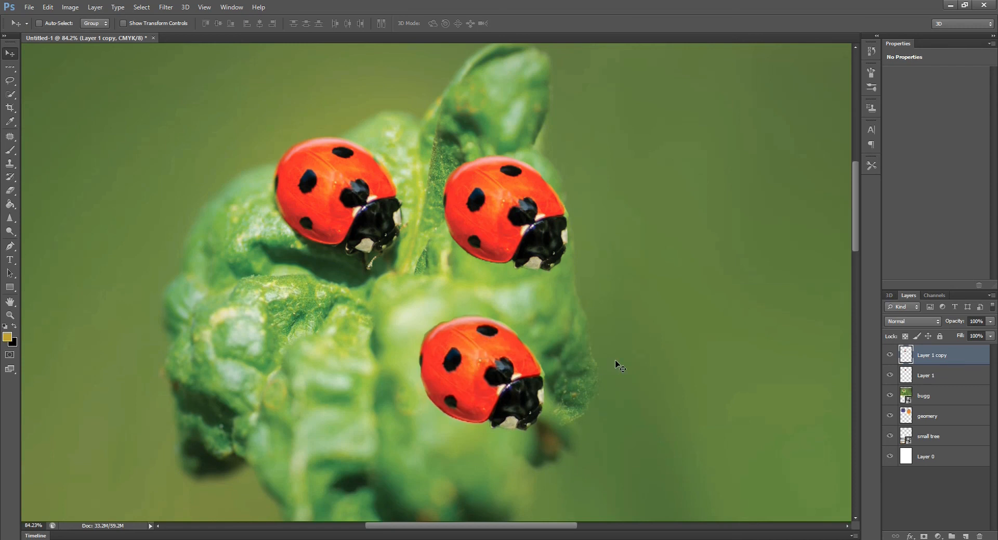